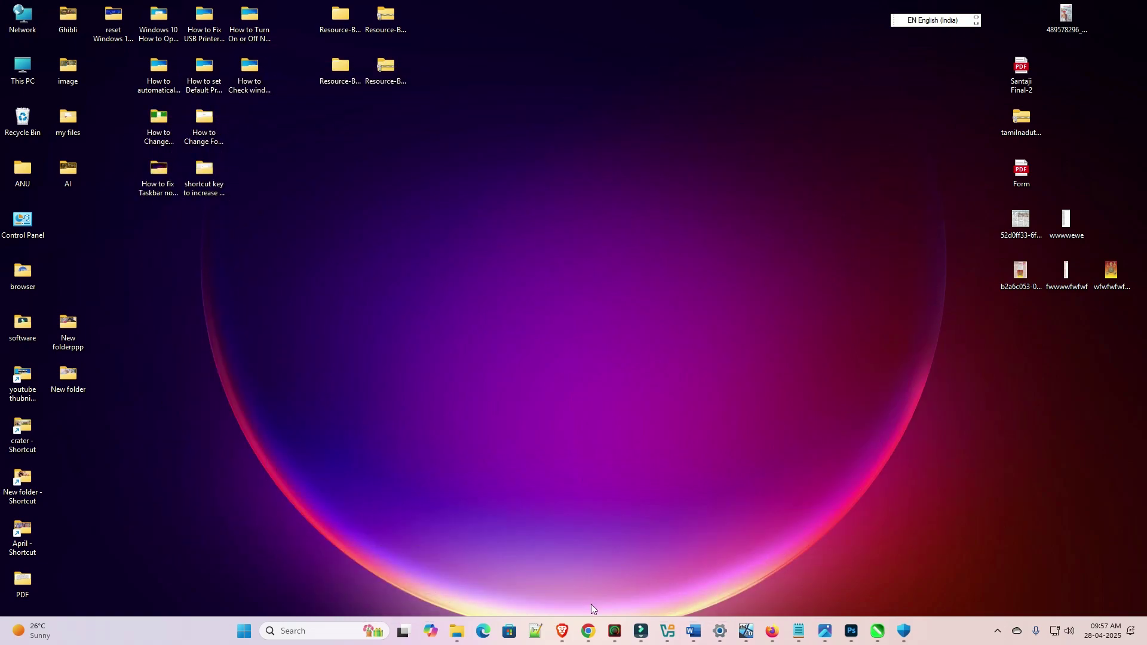
Step: Rerun the Google search 'epson m200 printer driver download' and right-click the Epson M200 - Printers result
mouse_move(598, 632)
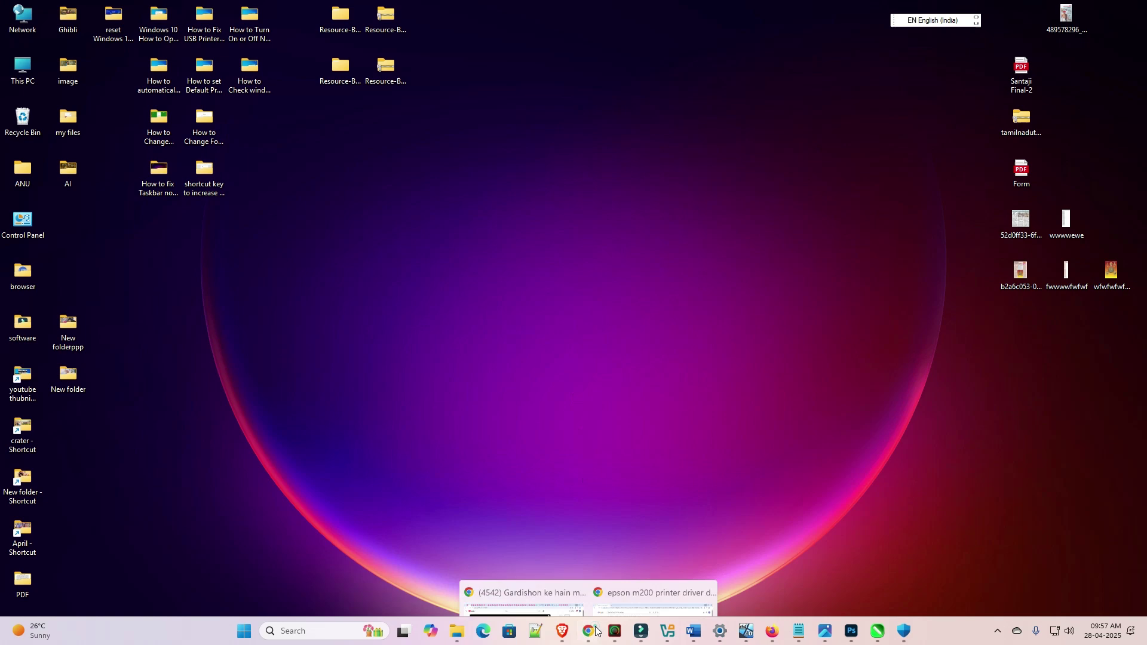
left_click(638, 593)
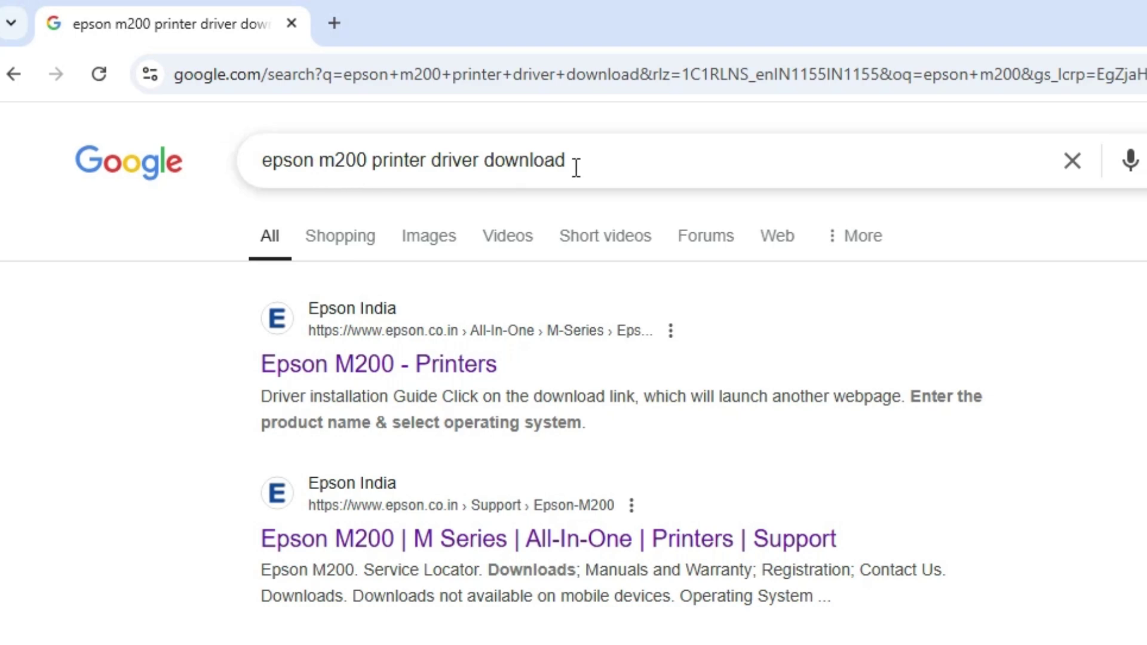
left_click(596, 169)
key("Return")
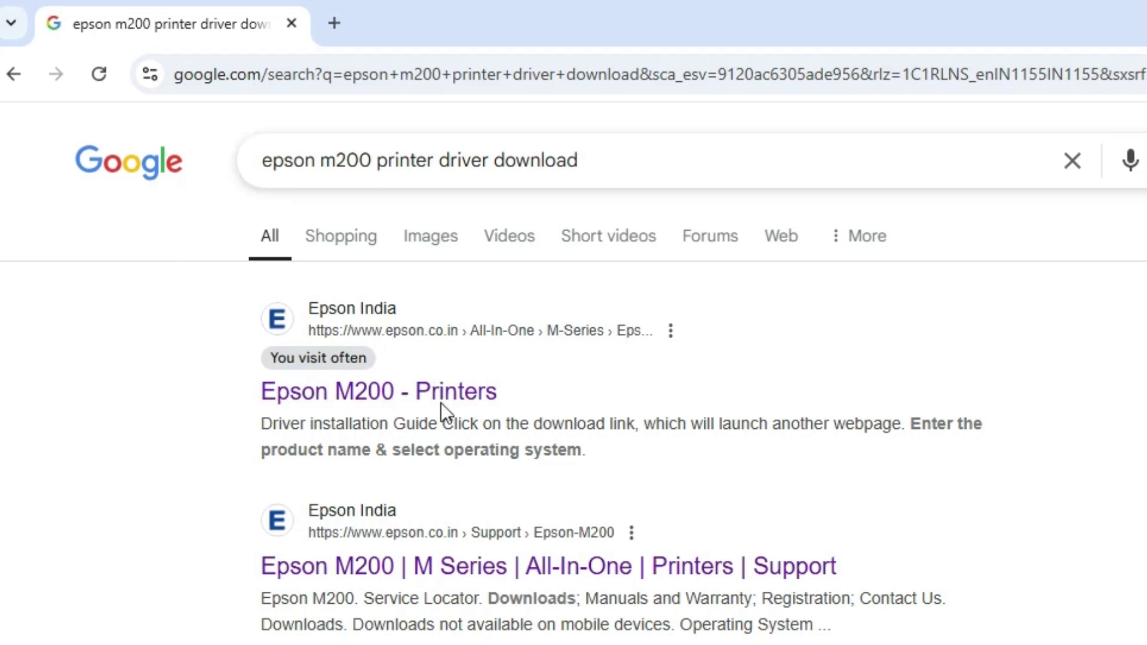
right_click(385, 391)
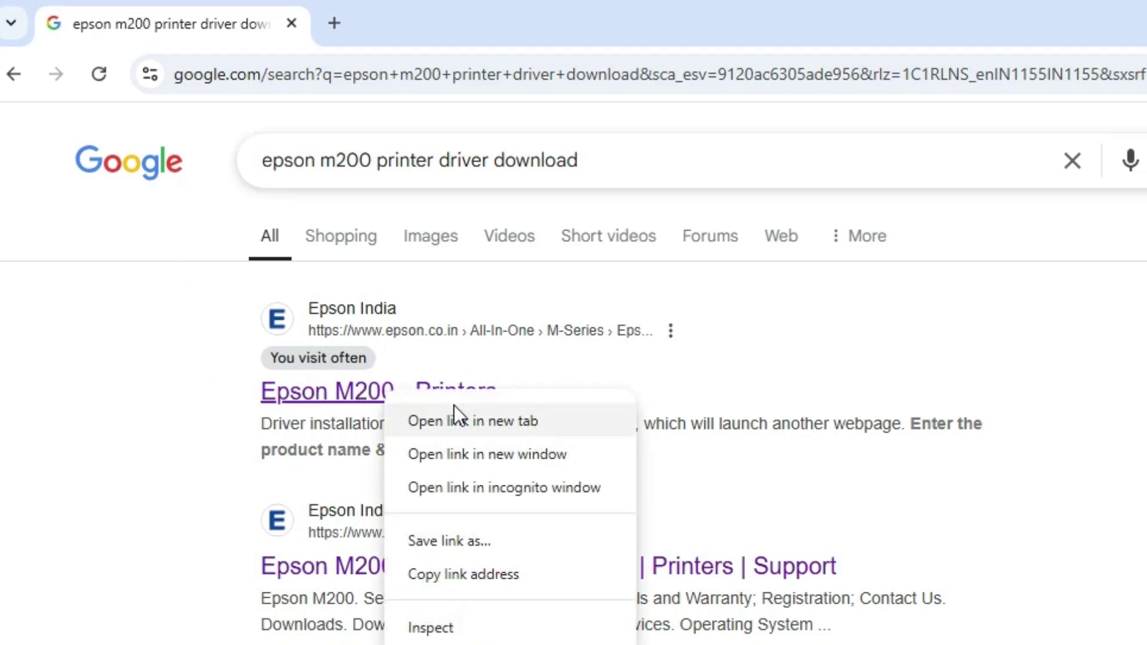
Step: Open the Epson M200 - Printers support page in a new tab and view it
left_click(456, 421)
left_click(422, 11)
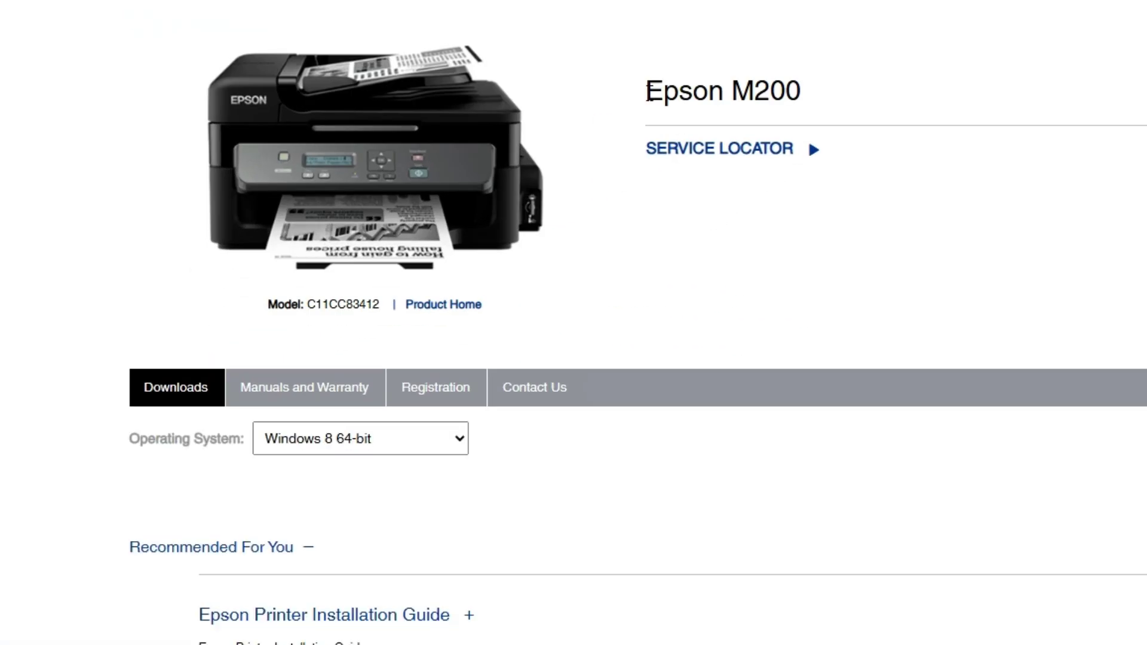
left_click_drag(635, 91, 812, 87)
scroll(492, 157, "down", 3)
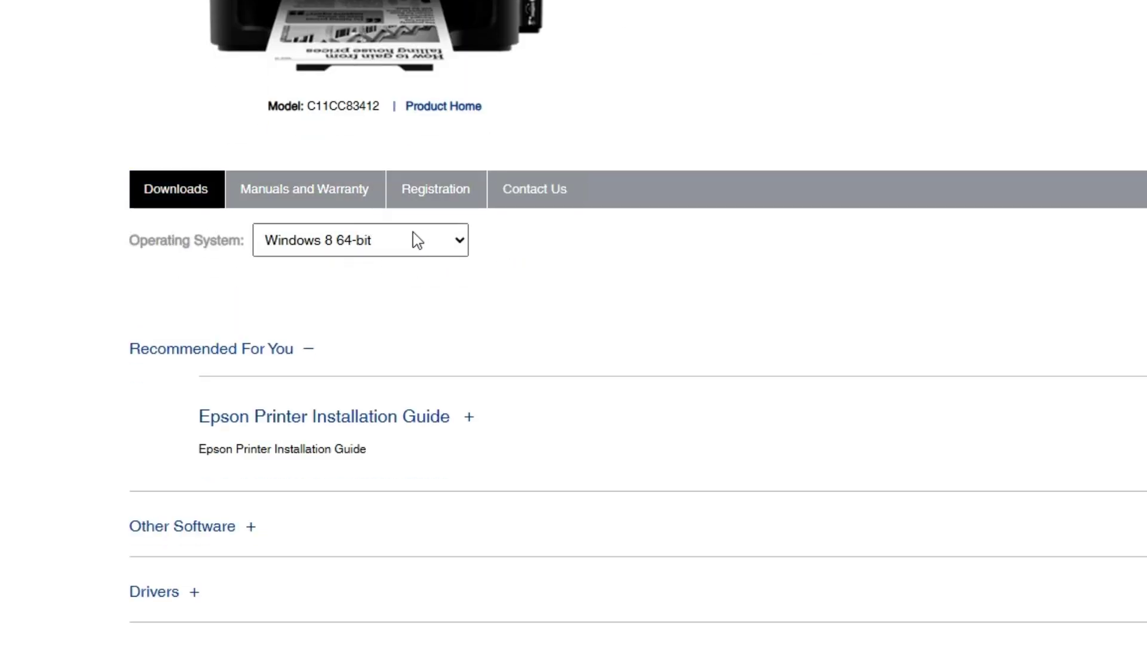
Step: Filter the M200 downloads for Windows 10 64-bit (detected)
left_click(439, 249)
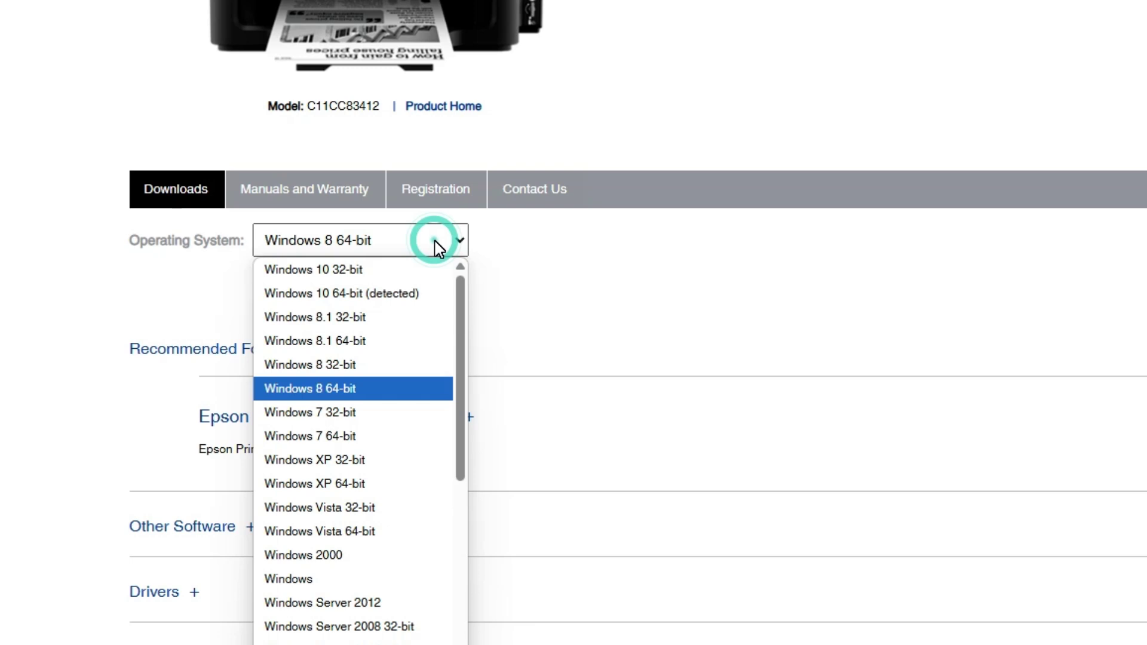
left_click(379, 288)
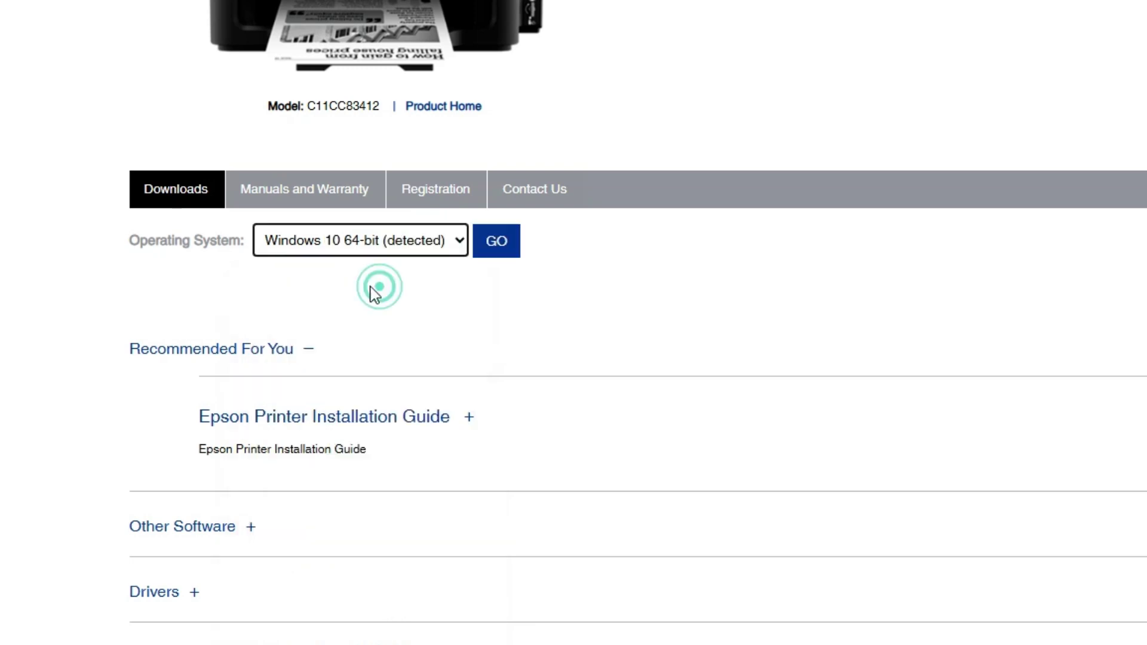
left_click(515, 247)
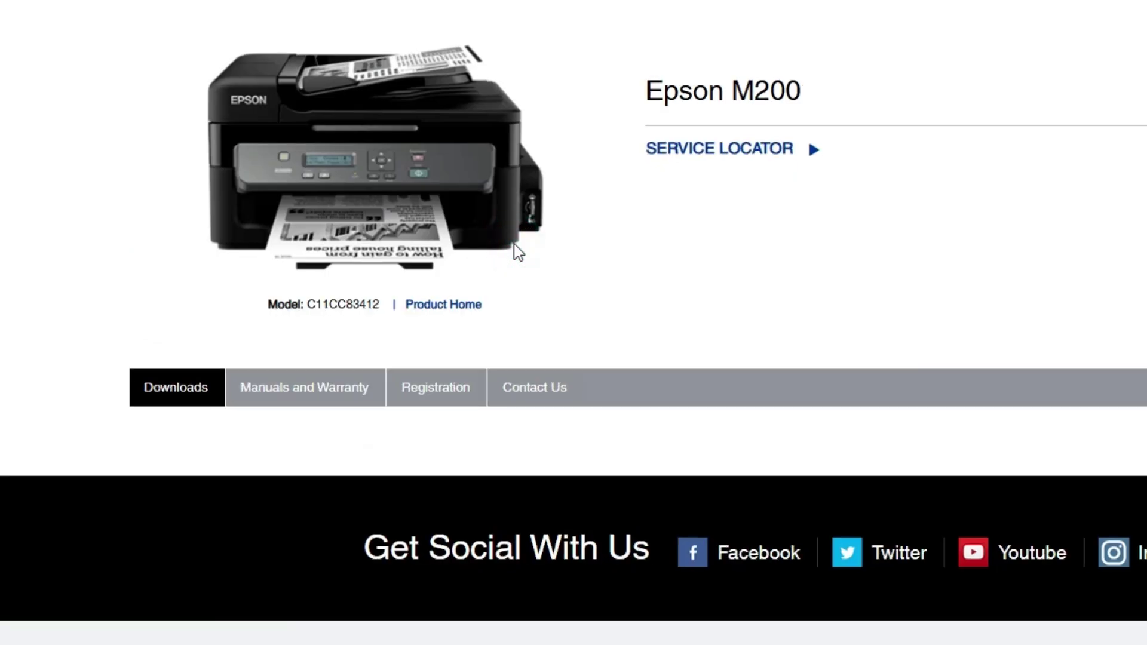
Step: Under Drivers, download the M200 Scanner Driver for Windows, accepting the licence agreement
scroll(777, 371, "down", 5)
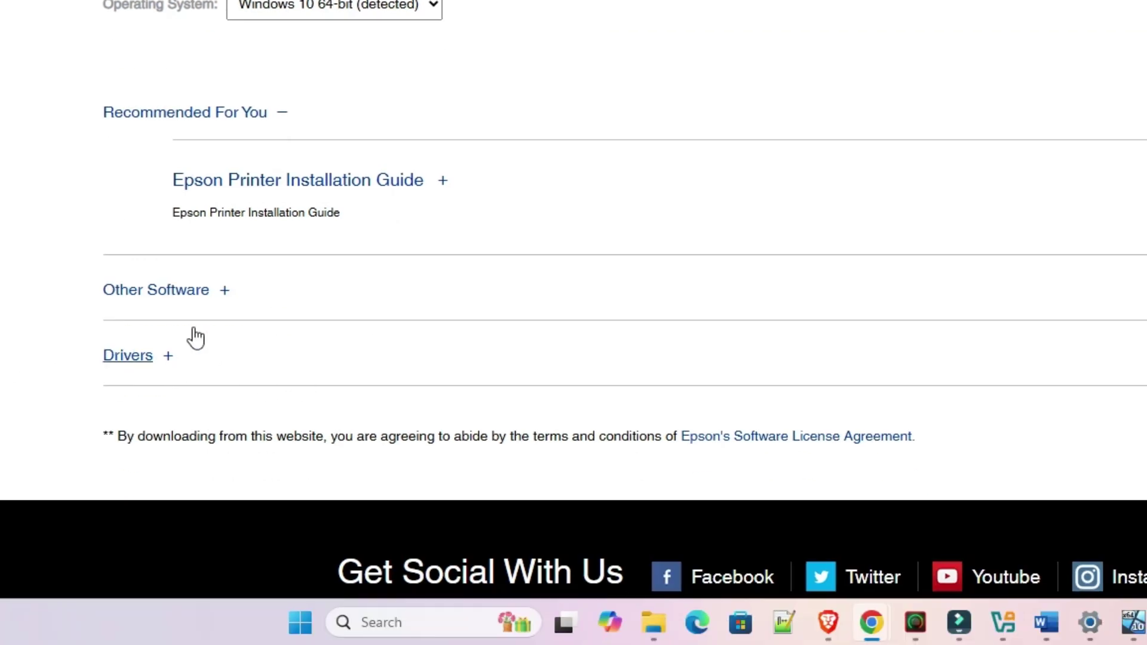
left_click(168, 359)
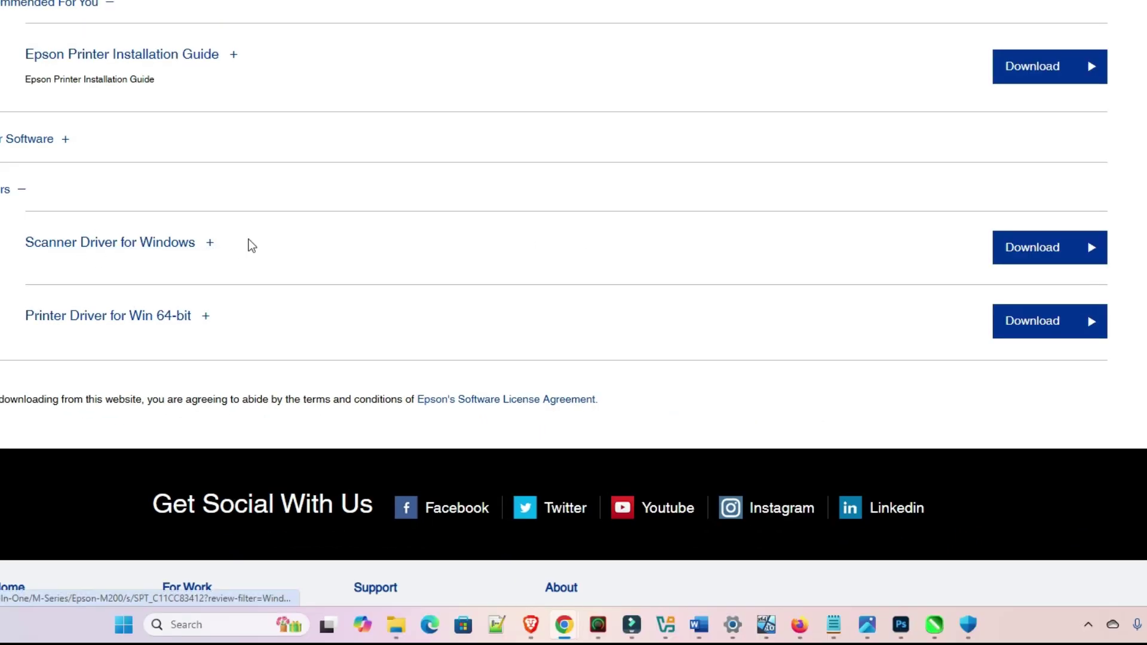
left_click(1058, 252)
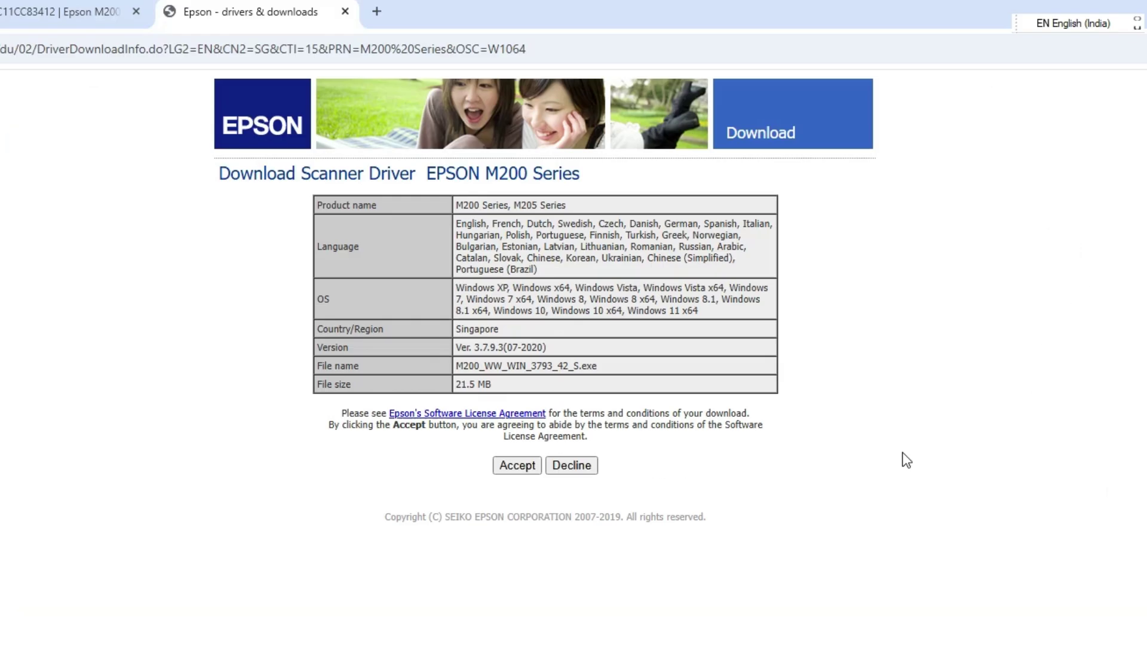
left_click(529, 465)
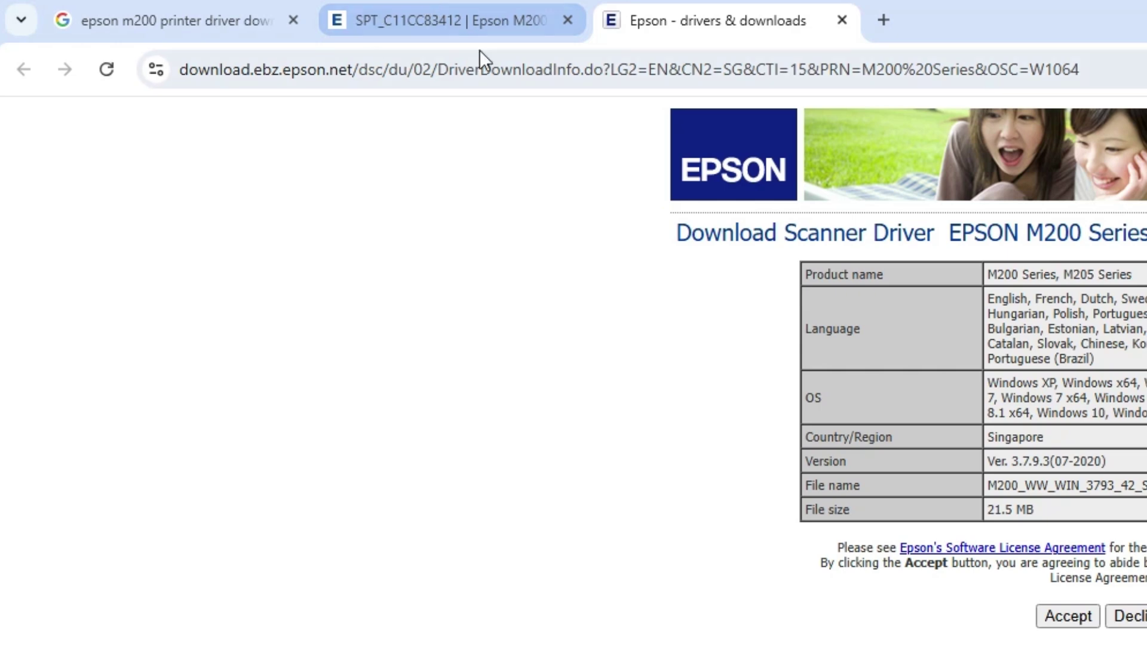
Step: Download the Printer Driver for Win 64-bit, accept the licence, and show it in its folder
left_click(480, 27)
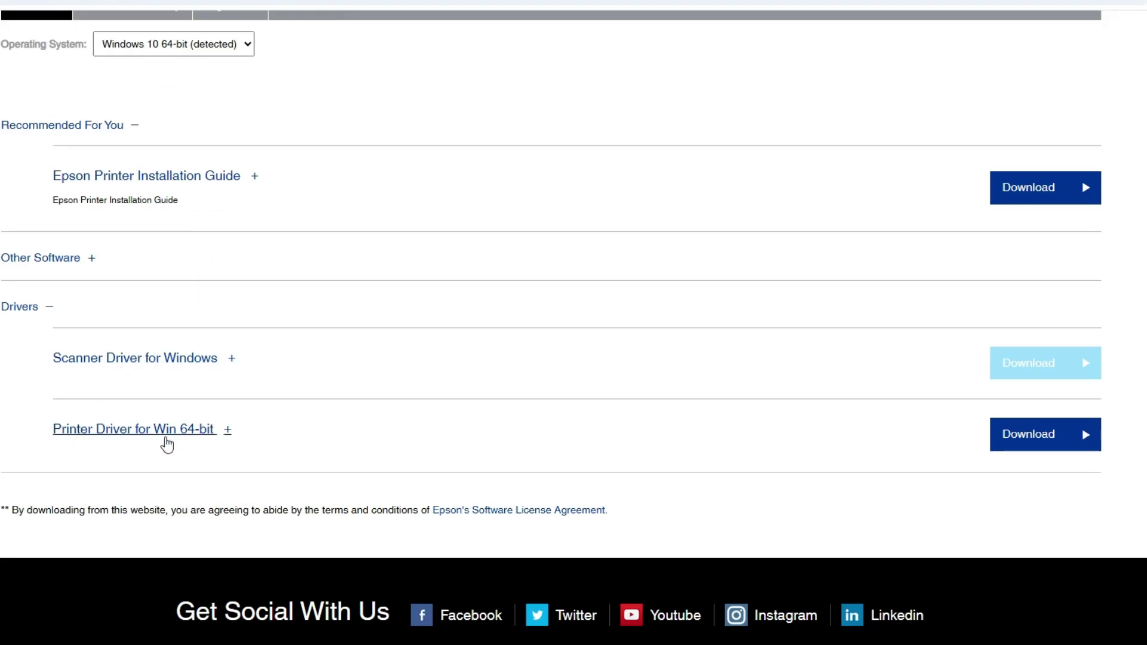
left_click(1025, 427)
left_click(533, 335)
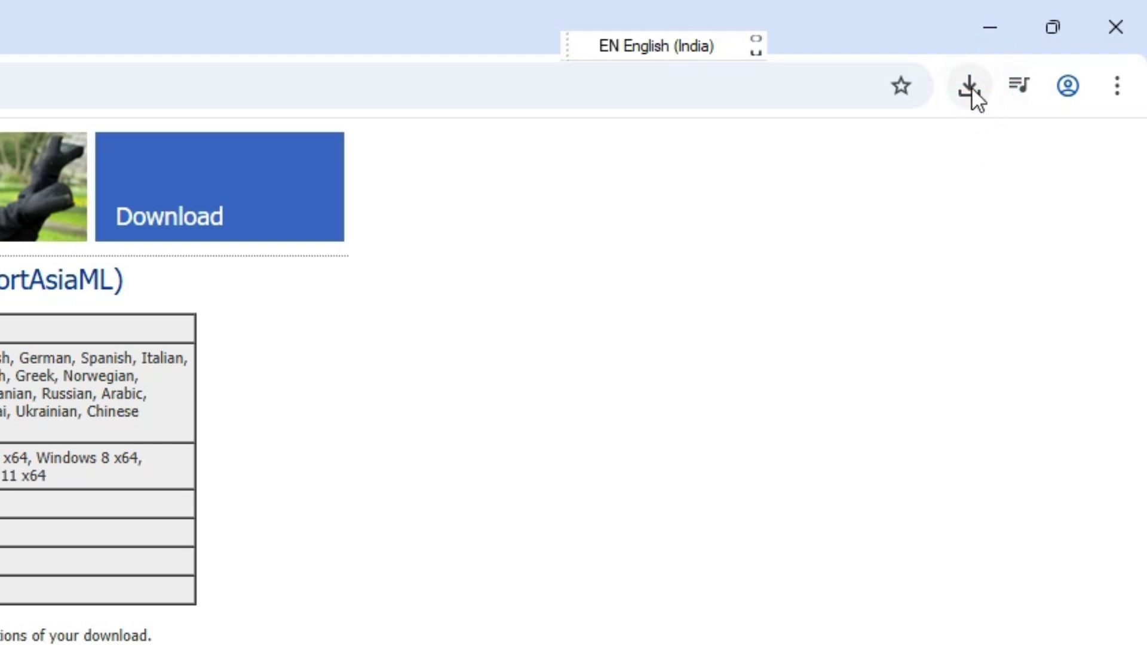
left_click(972, 87)
left_click(878, 204)
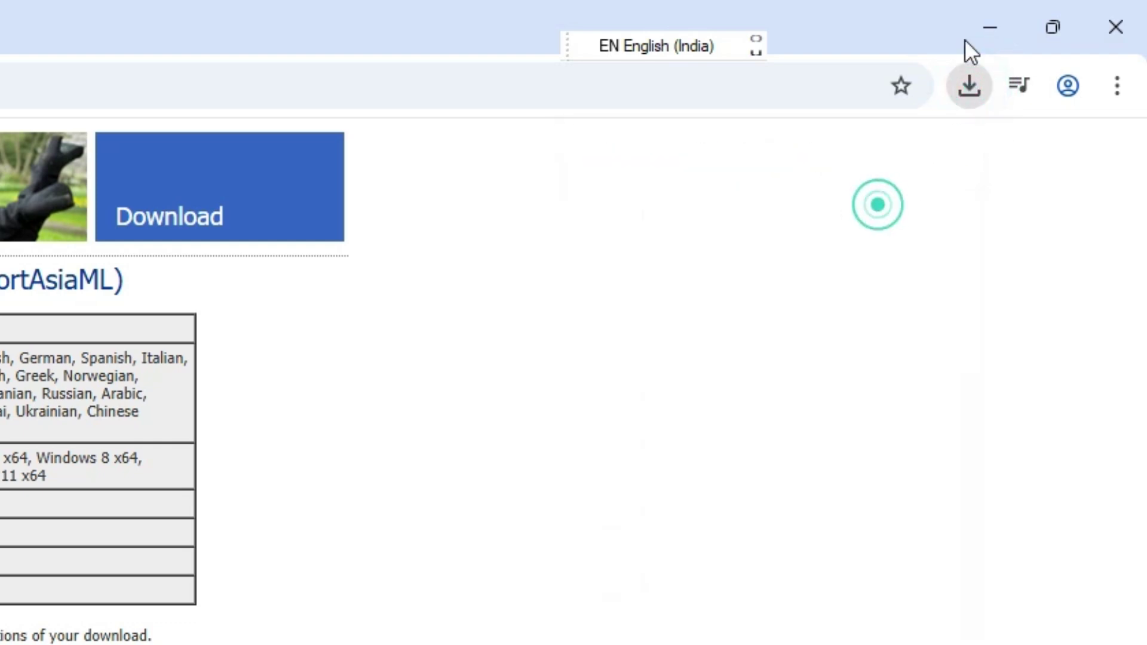
Step: Move M200_x64_15501UsHomeExportAsiaML and M200_WW_WIN_3793_42_S from Downloads onto the desktop
left_click(989, 27)
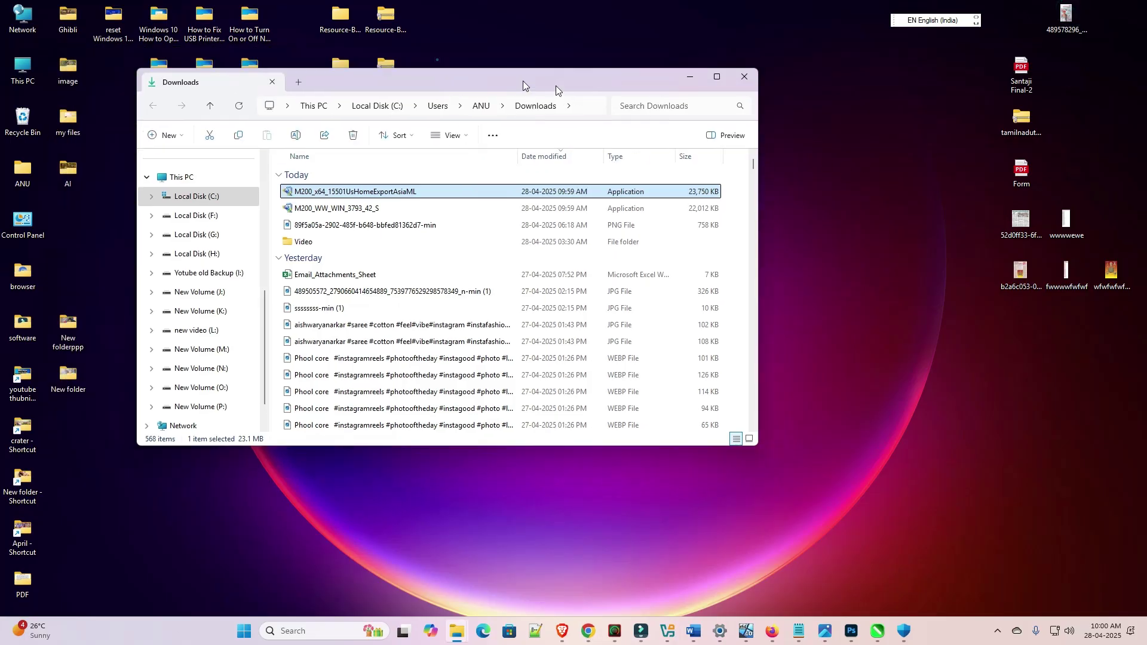
left_click_drag(522, 81, 754, 88)
left_click_drag(598, 197, 353, 236)
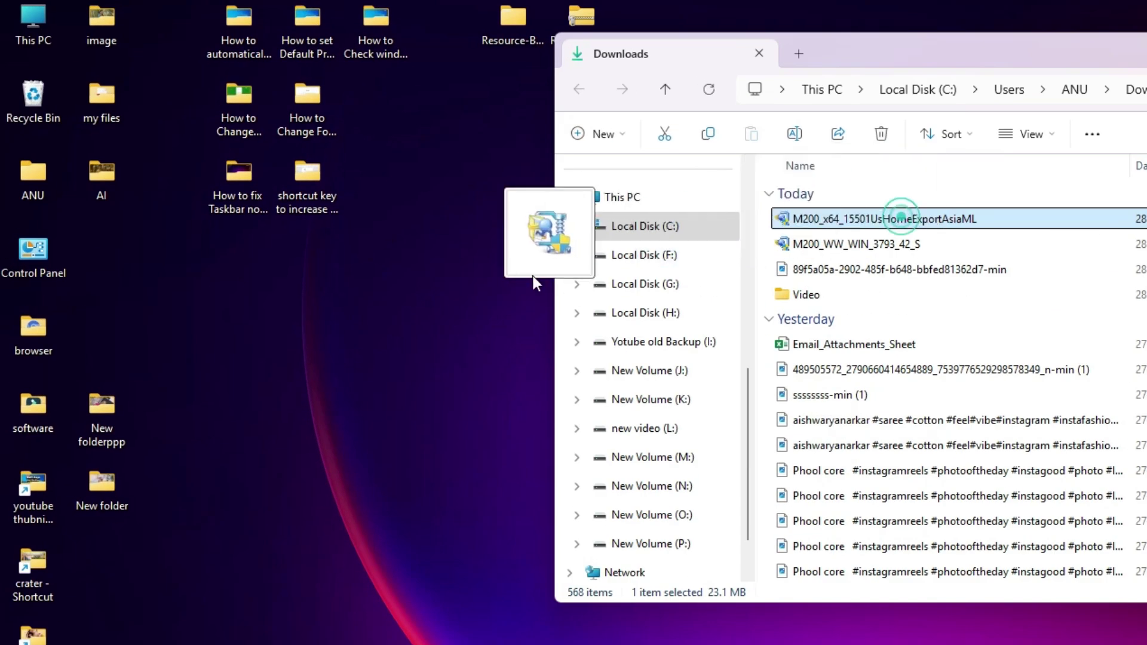
left_click_drag(532, 275, 445, 340)
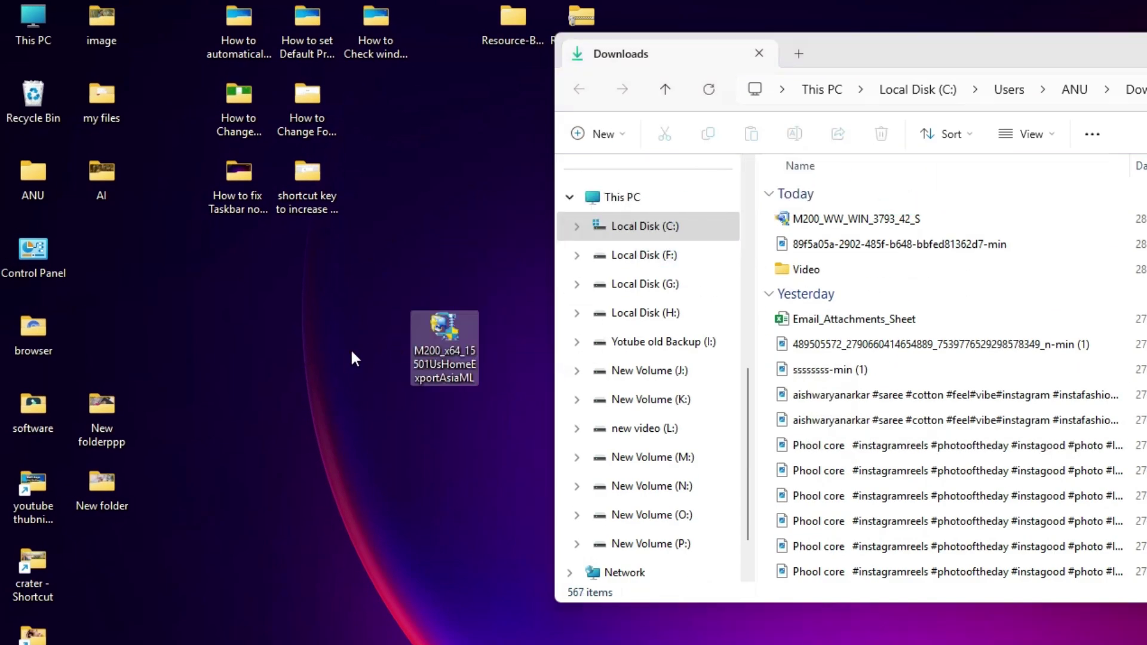
left_click_drag(861, 226, 221, 397)
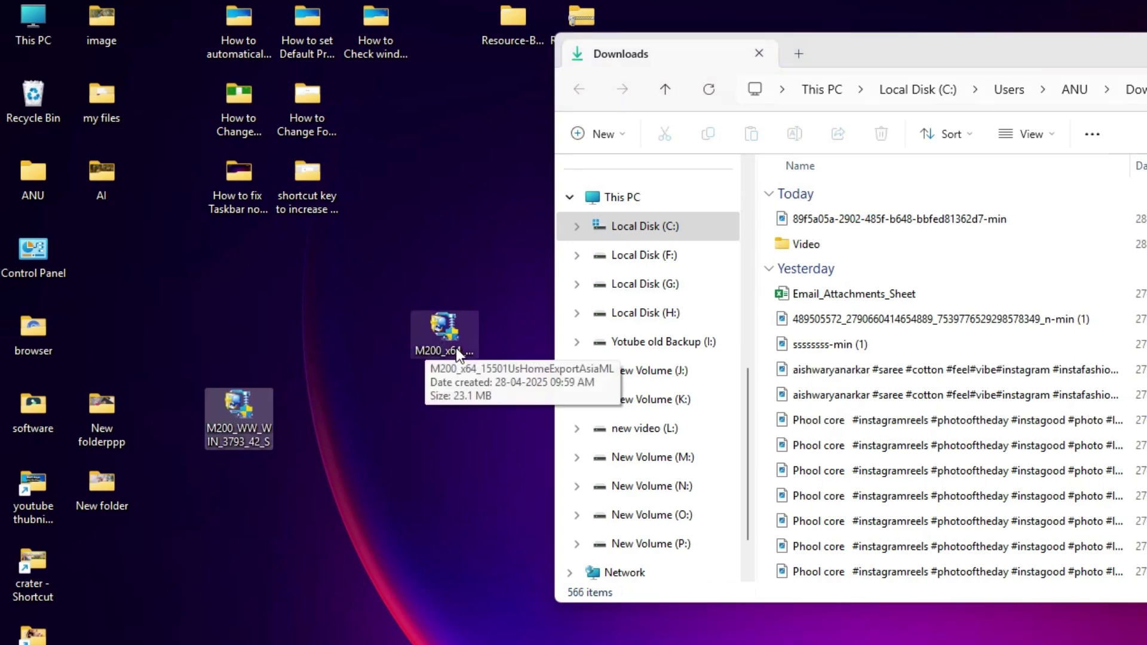
left_click_drag(448, 341, 245, 514)
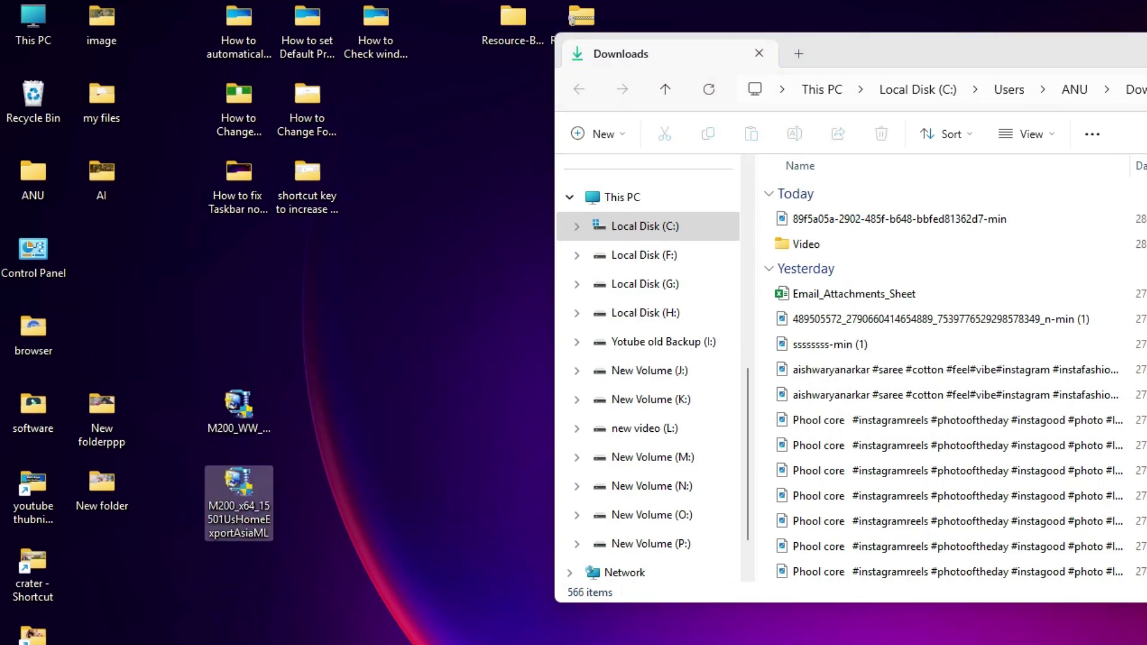
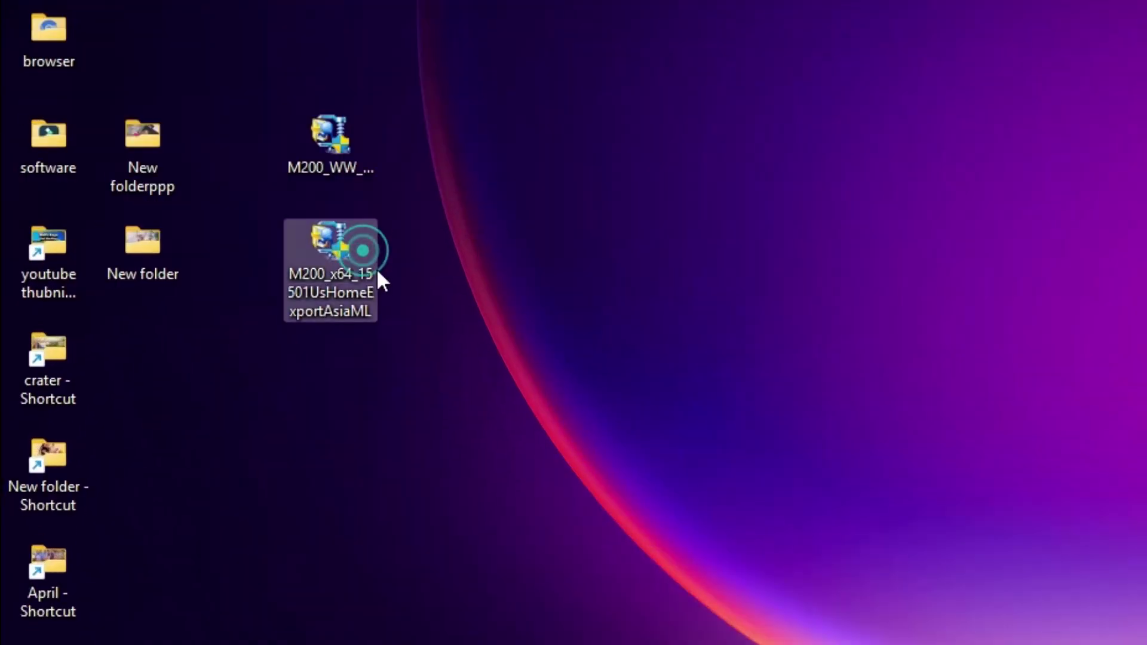
Step: Extract the M200_x64_15501UsHomeExportAsiaML archive with WinRAR into a same-named desktop folder
left_click_drag(378, 278, 365, 336)
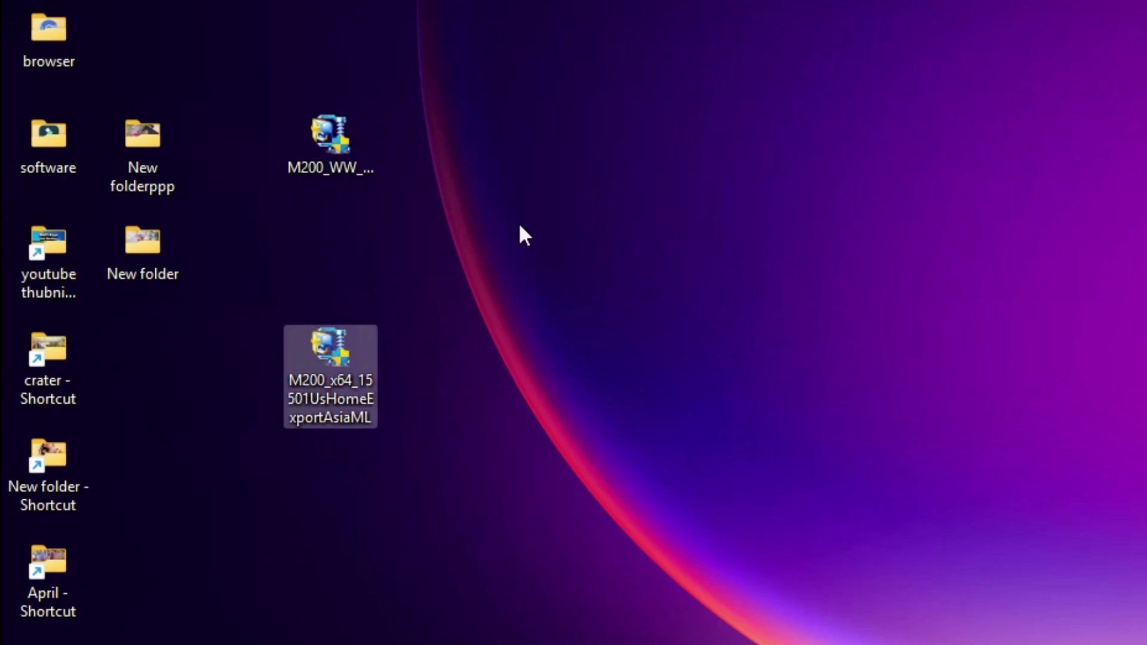
right_click(336, 349)
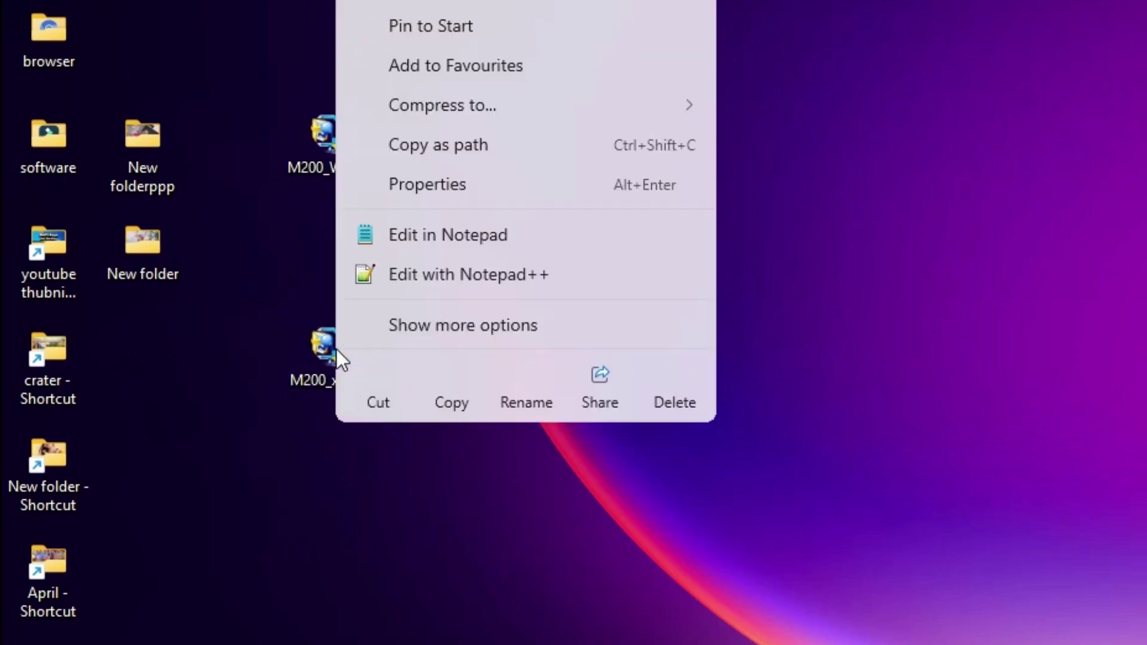
left_click(483, 313)
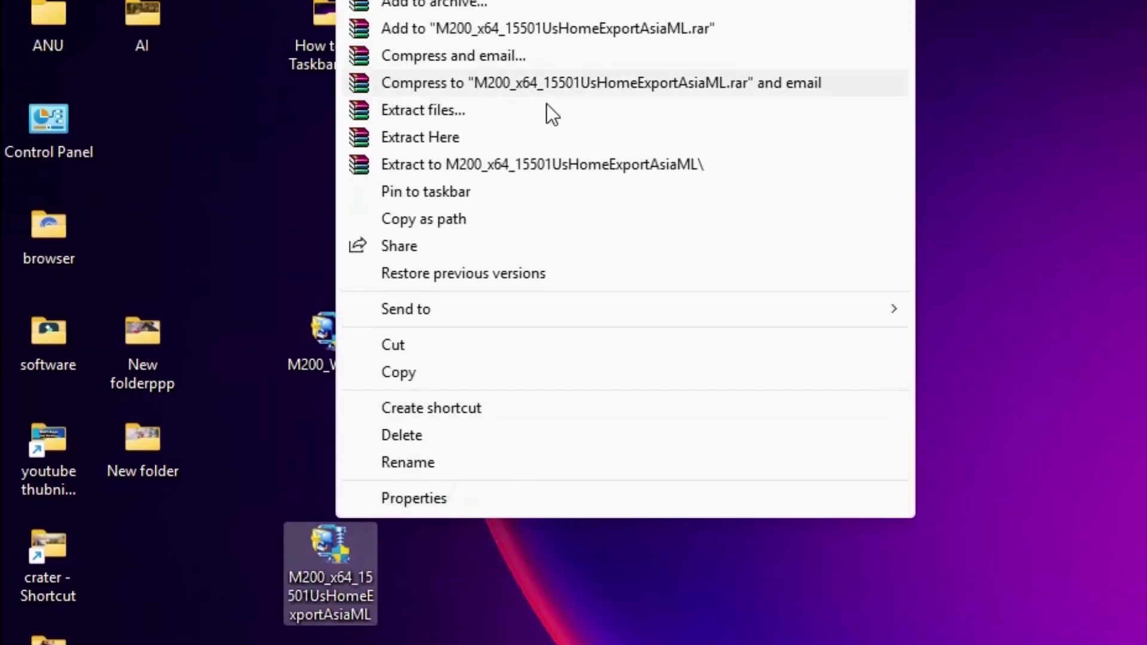
left_click(486, 113)
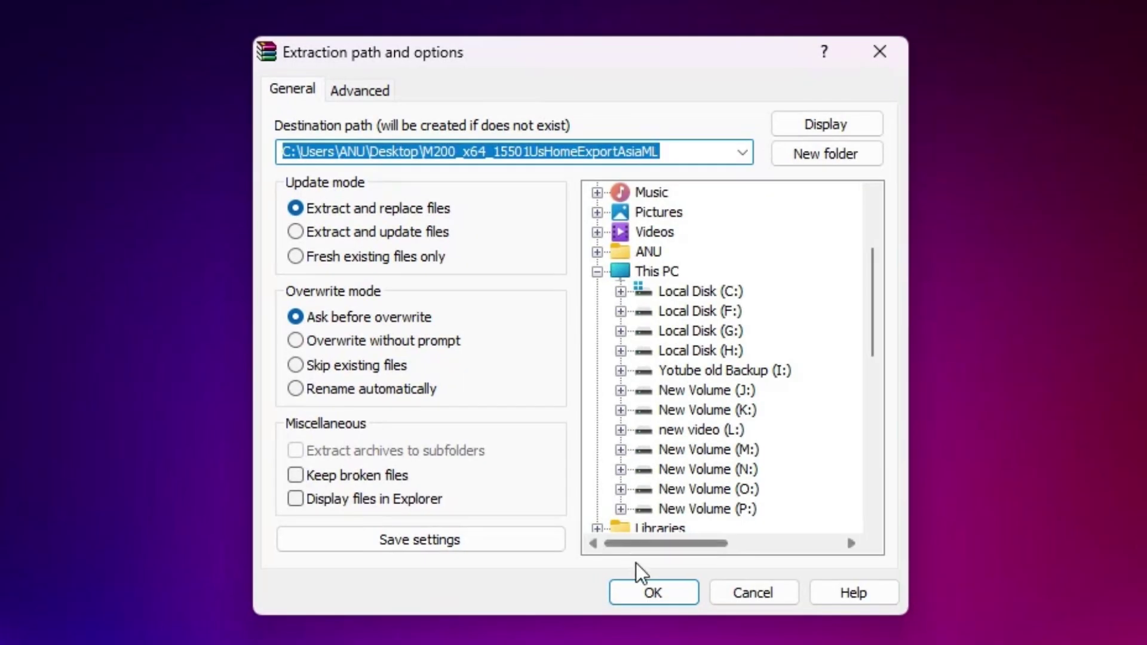
left_click(650, 590)
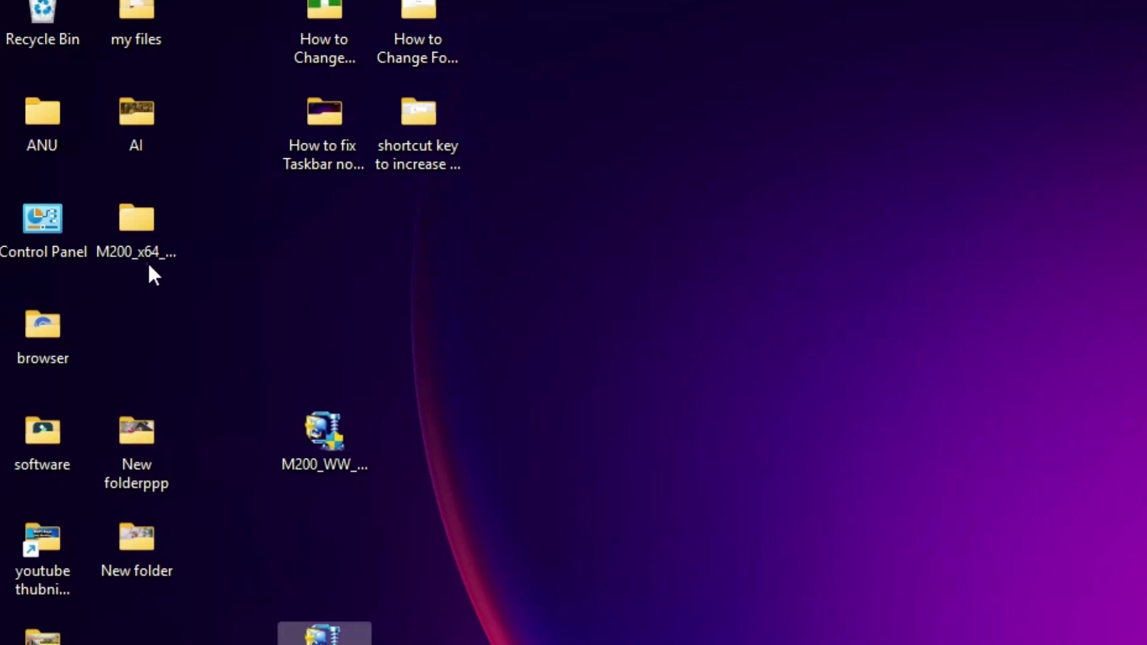
left_click_drag(149, 263, 244, 644)
left_click_drag(135, 221, 230, 637)
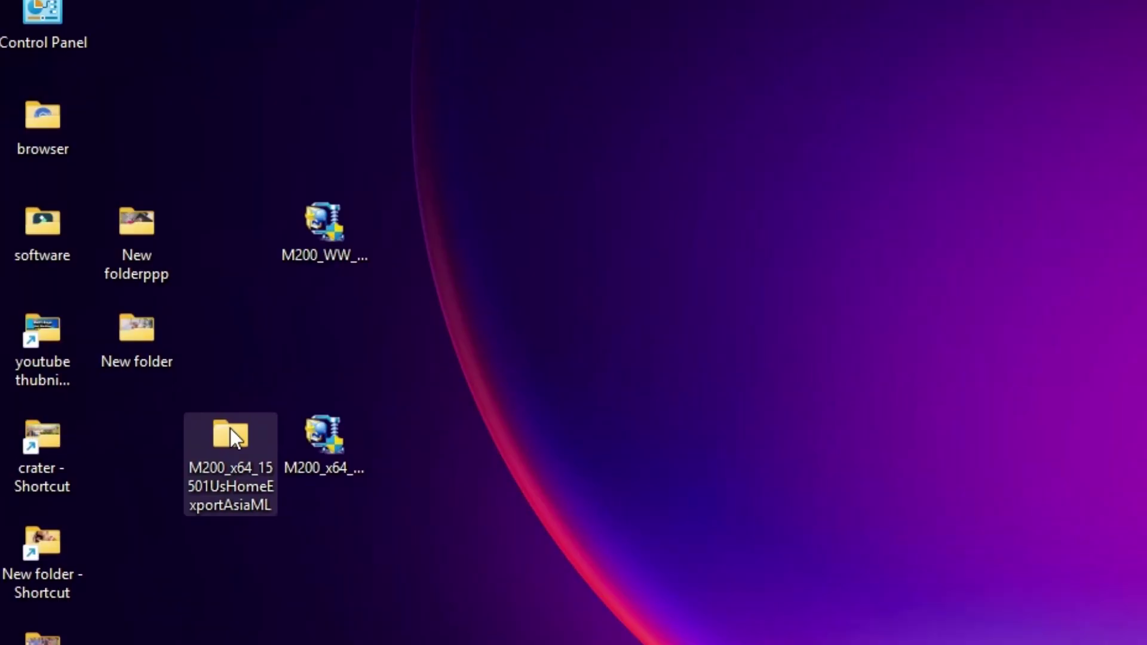
double_click(231, 435)
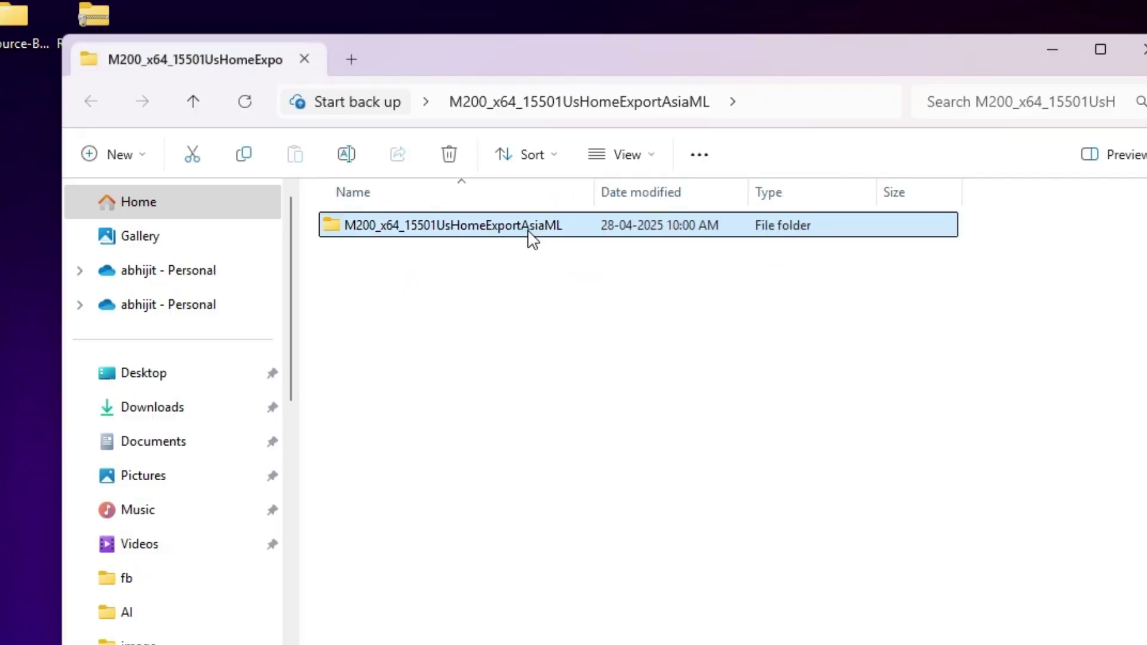
double_click(527, 233)
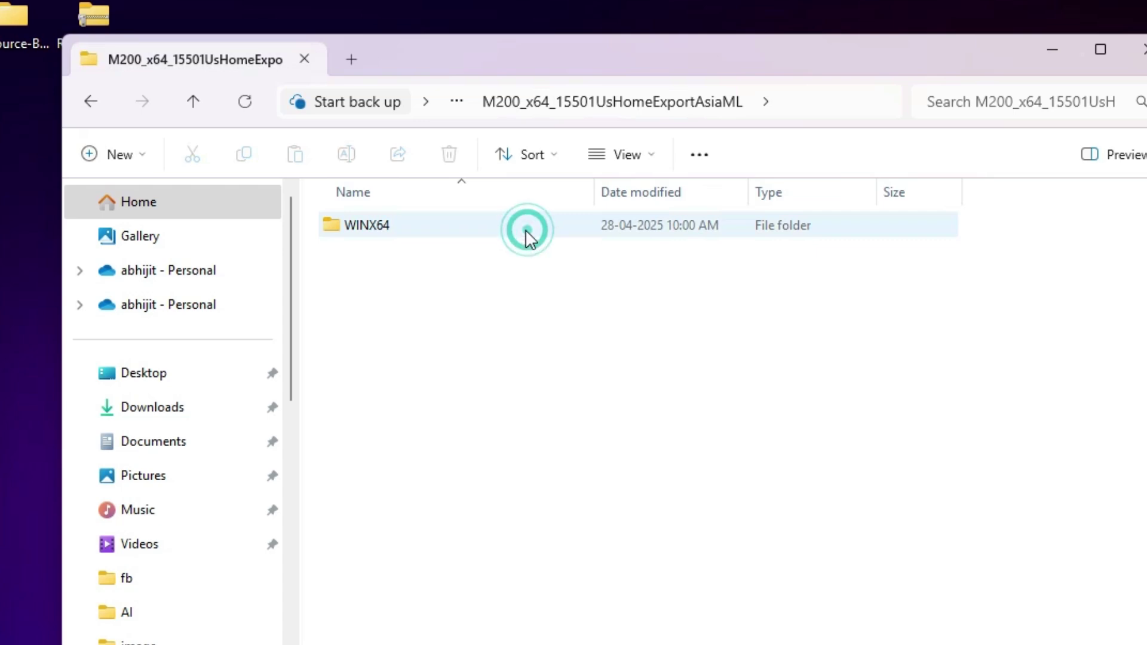
double_click(422, 218)
scroll(625, 407, "down", 14)
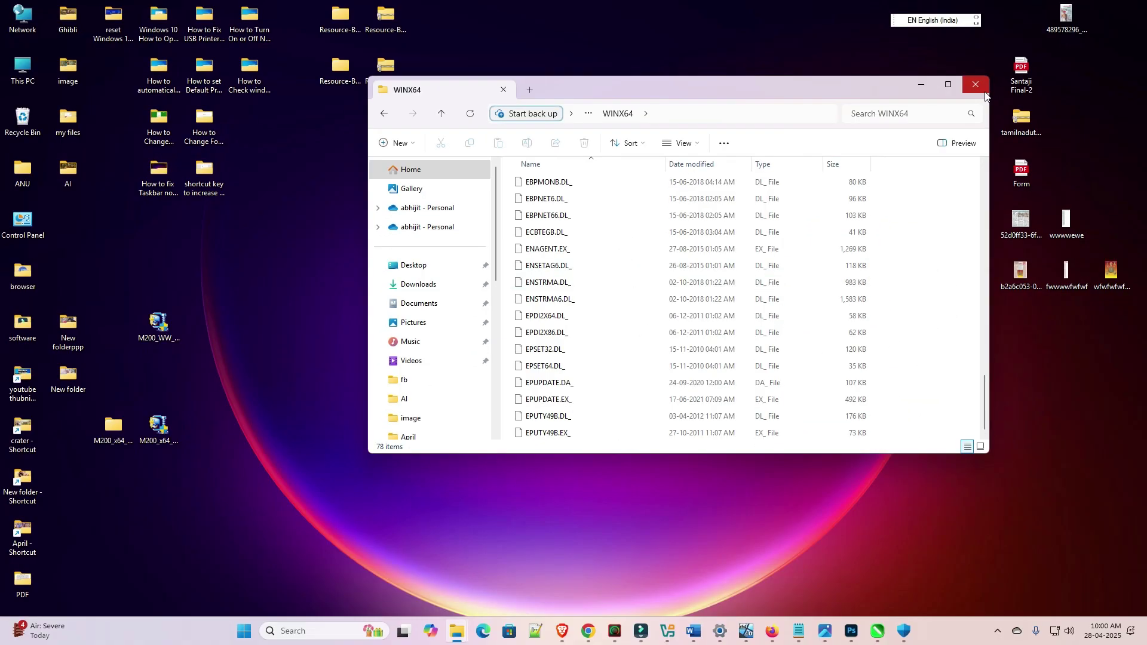
left_click(1143, 49)
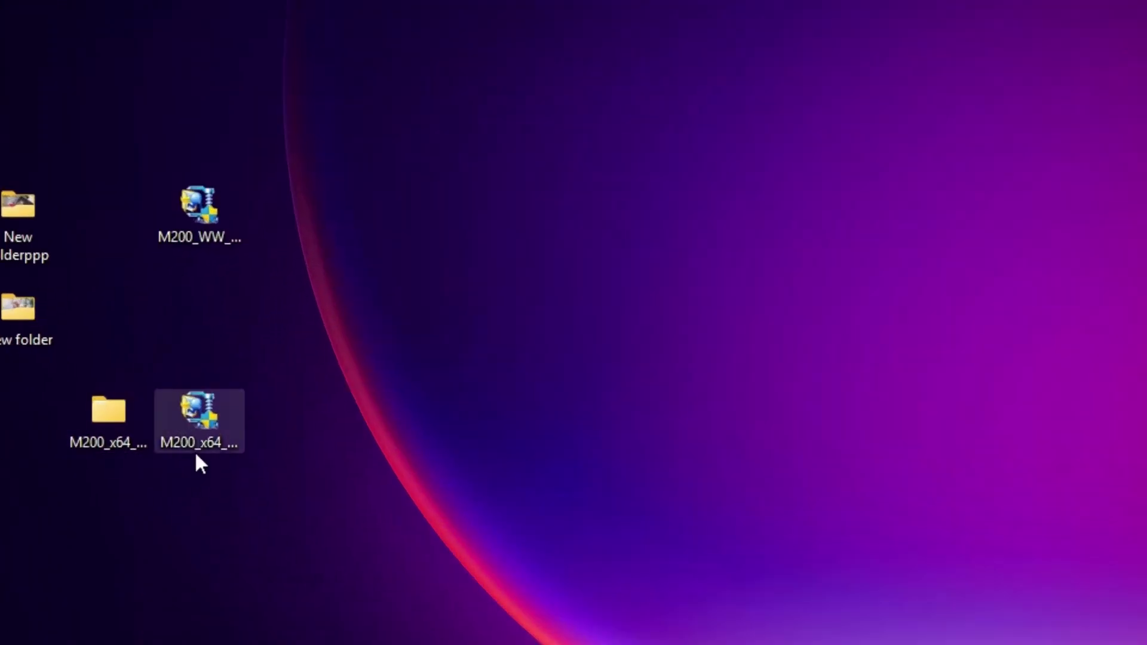
left_click(157, 441)
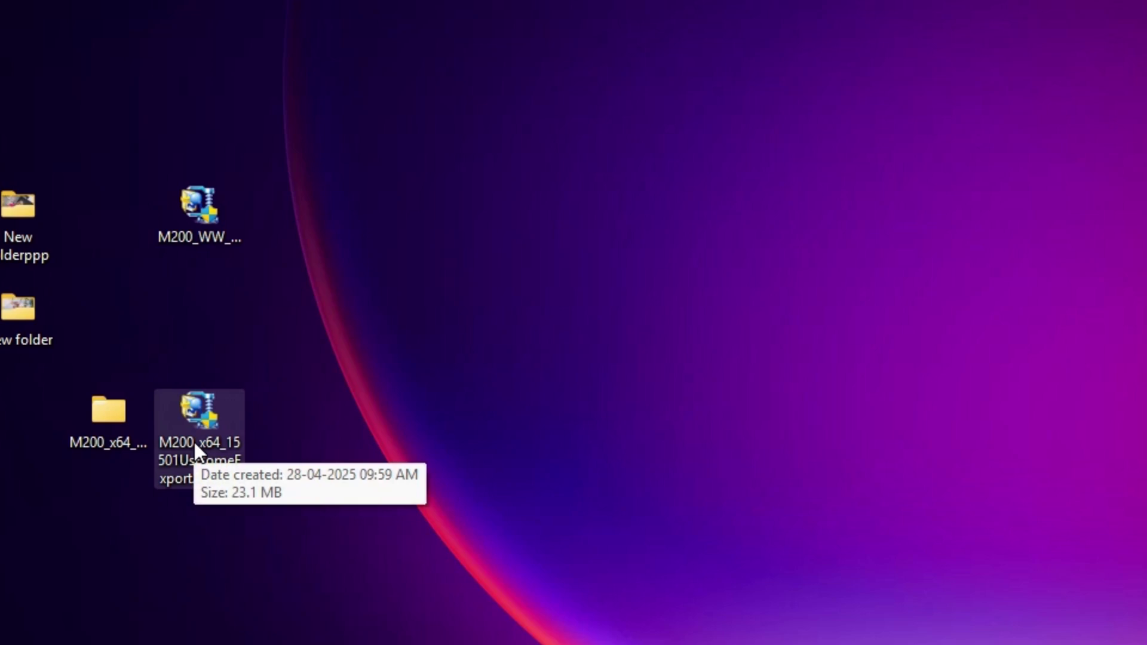
left_click(207, 206)
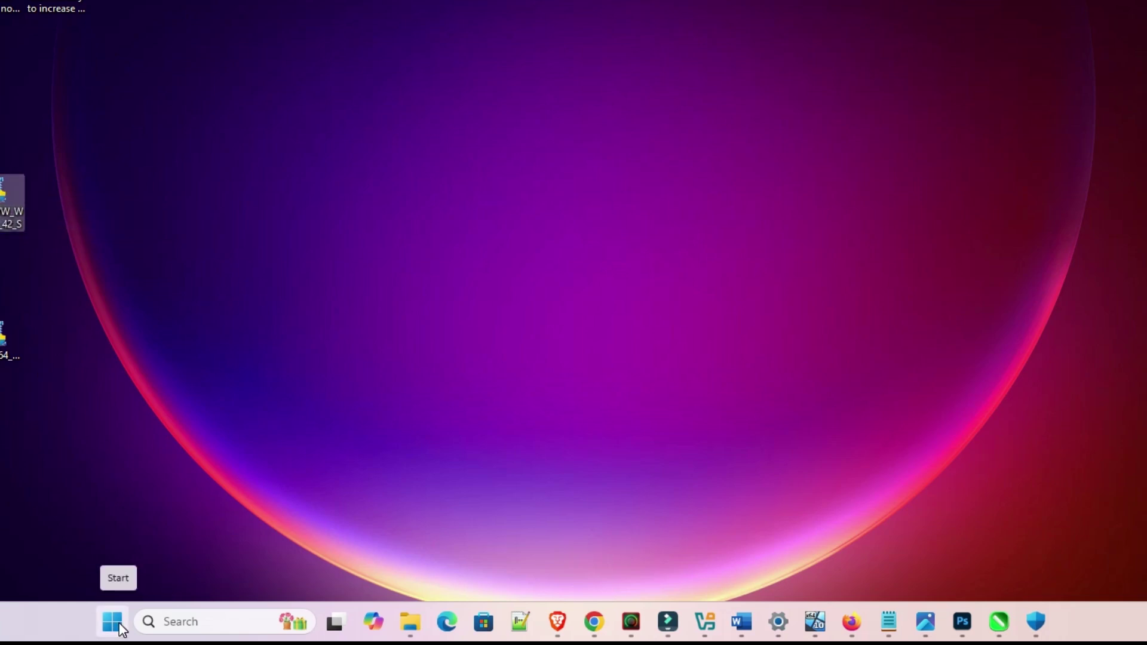
Step: Open Printers & scanners from a Start search for 'pr' and choose to add a device manually
left_click(120, 626)
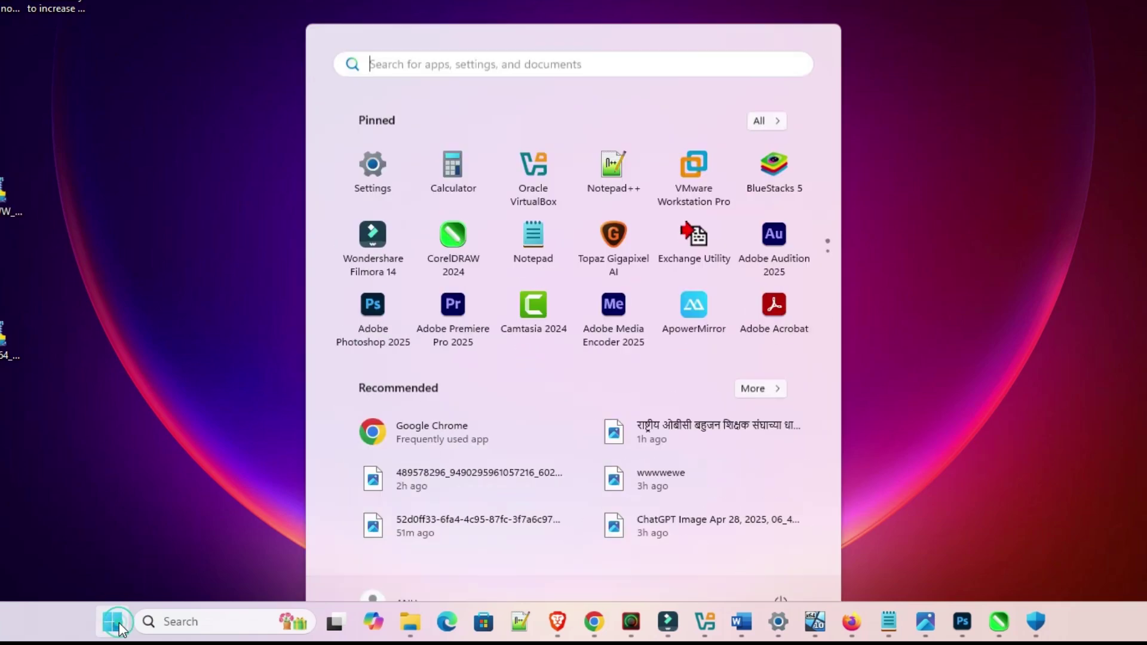
type("pri")
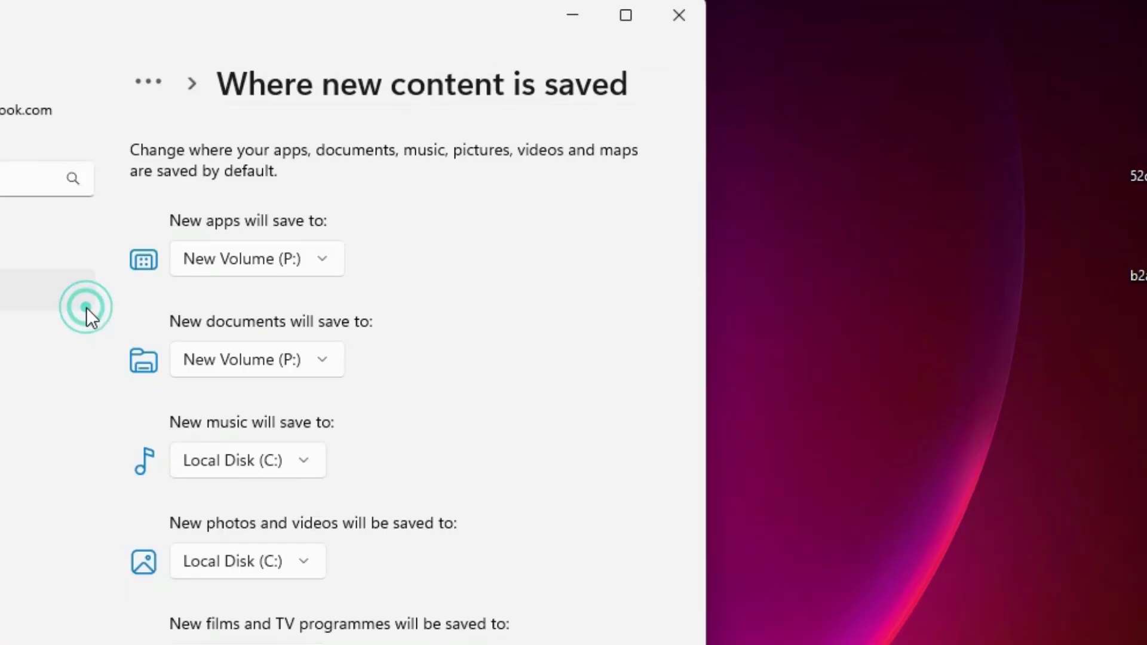
left_click(86, 307)
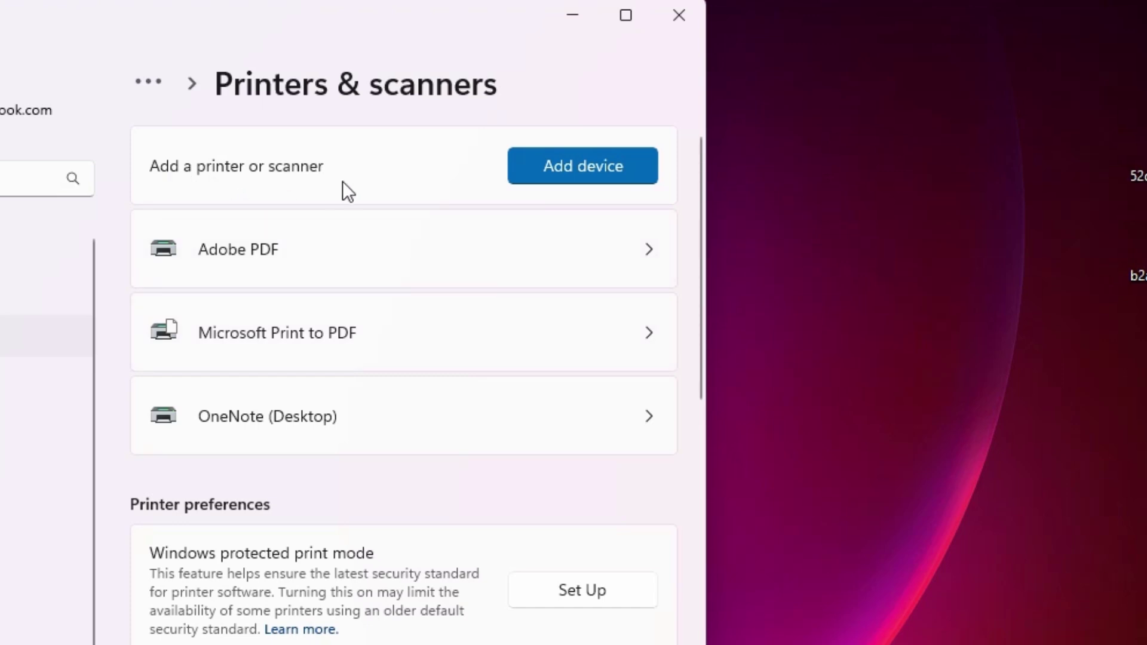
left_click(528, 181)
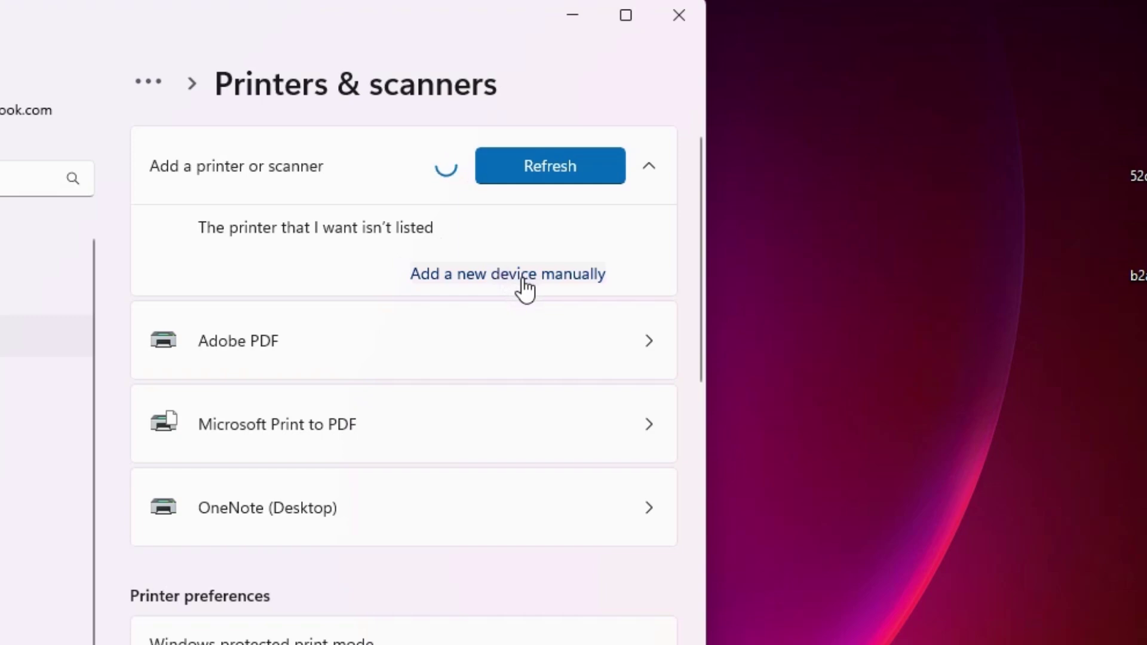
left_click(553, 291)
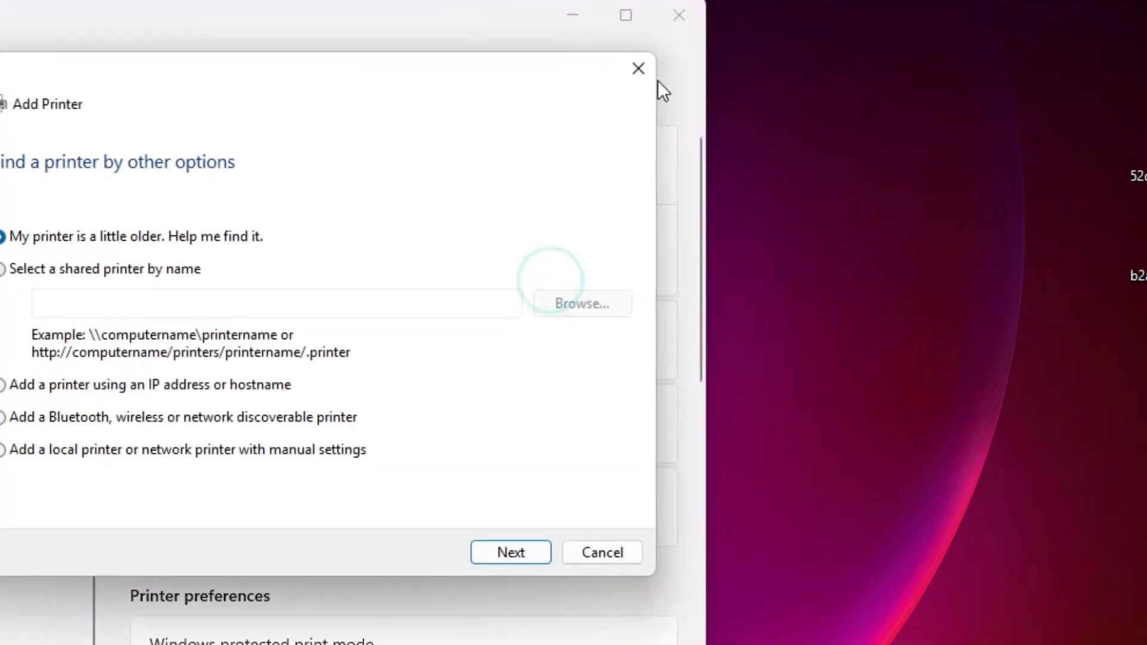
Step: Close Settings and choose to add a local printer with manual settings
left_click(681, 15)
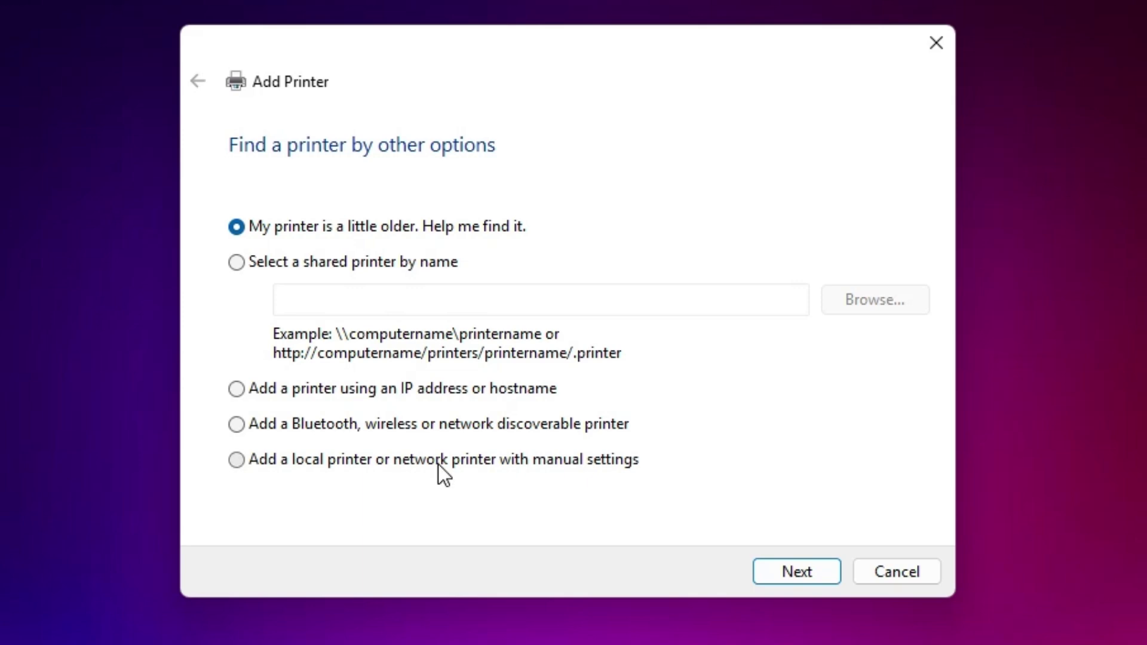
left_click(439, 464)
left_click(786, 569)
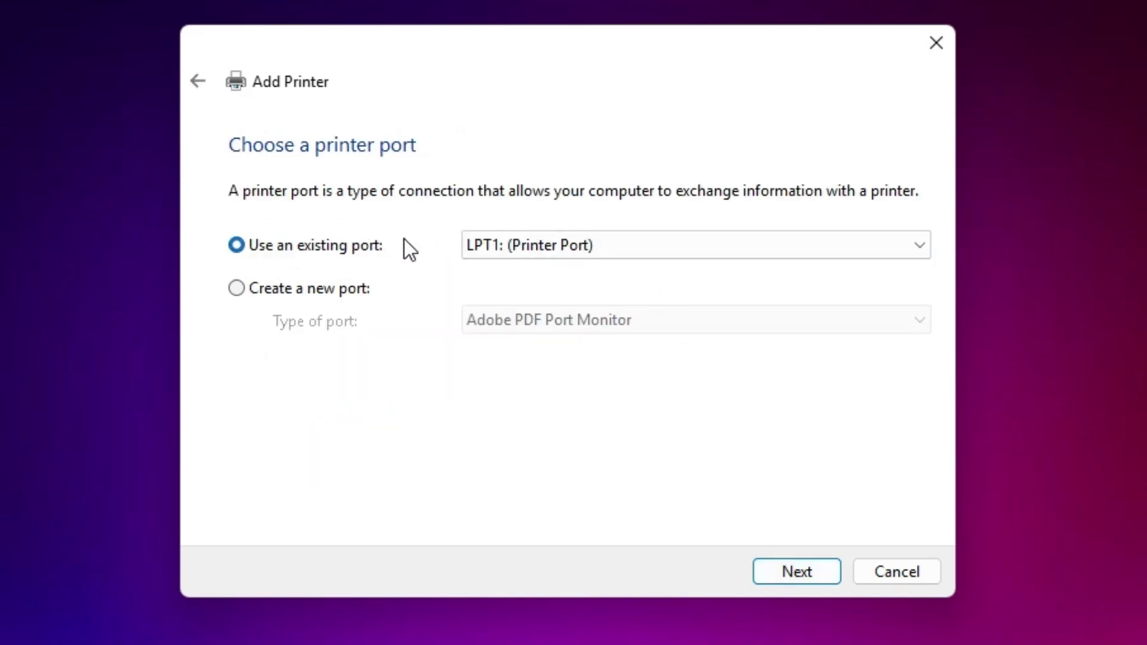
Step: Use the existing USB_001 (Local Port) and start a Have Disk driver install
left_click(581, 246)
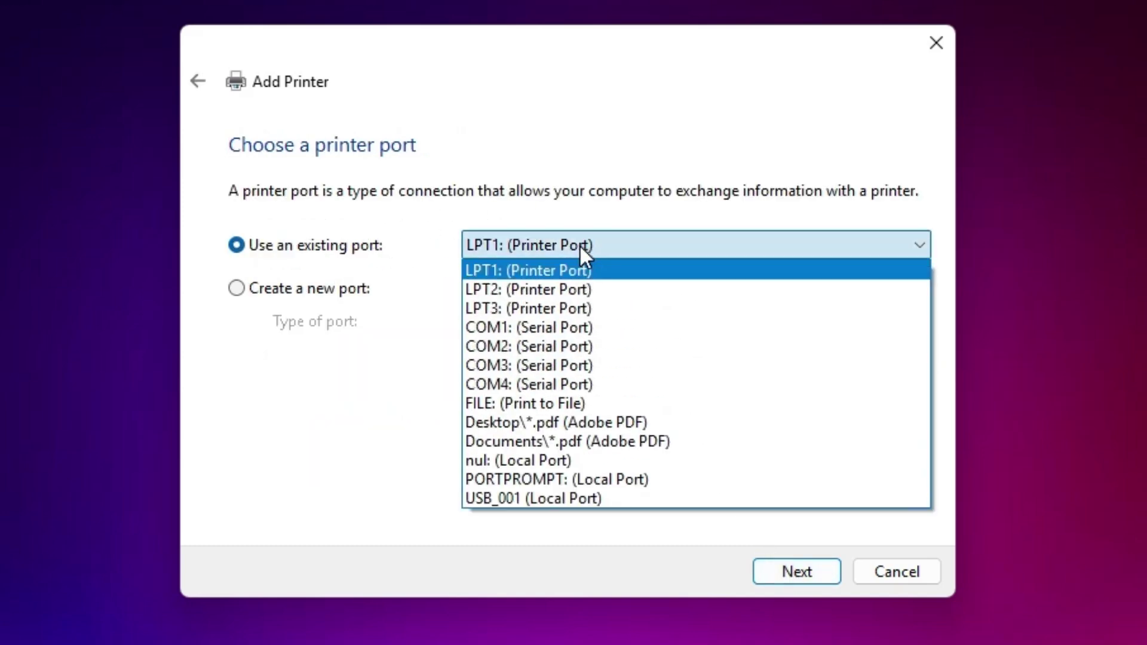
left_click(527, 500)
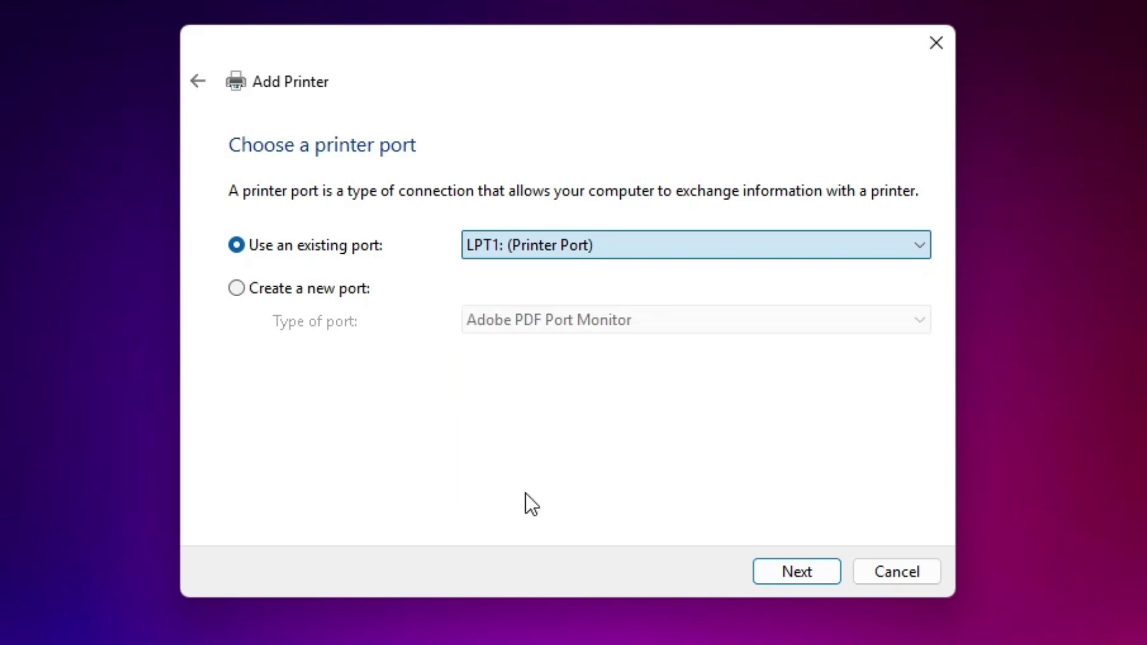
left_click(822, 573)
left_click(892, 483)
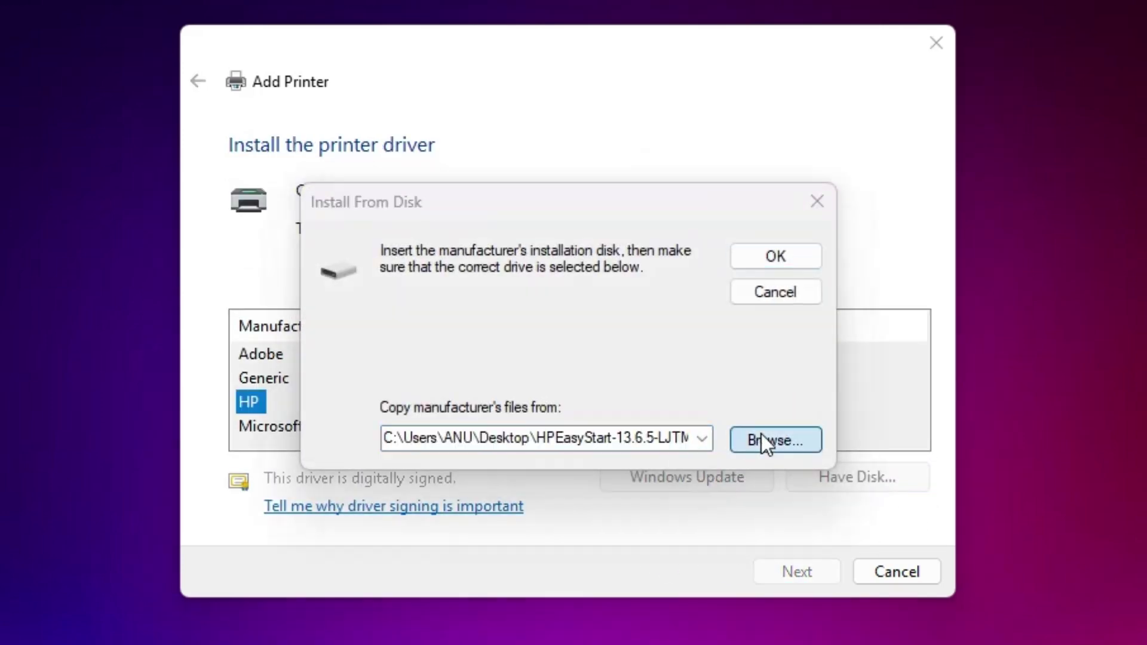
Step: Browse from Desktop into M200_x64_15501UsHomeExportAsiaML\M200_x64_15501UsHomeExportAsiaML\WINX64
left_click(761, 439)
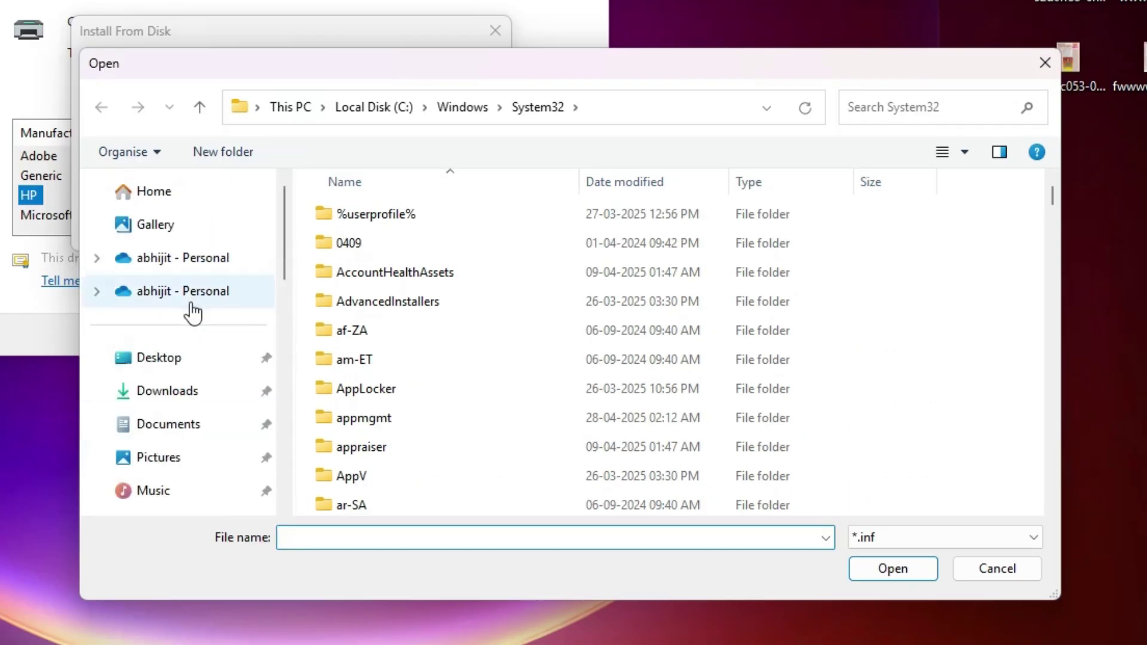
left_click(169, 361)
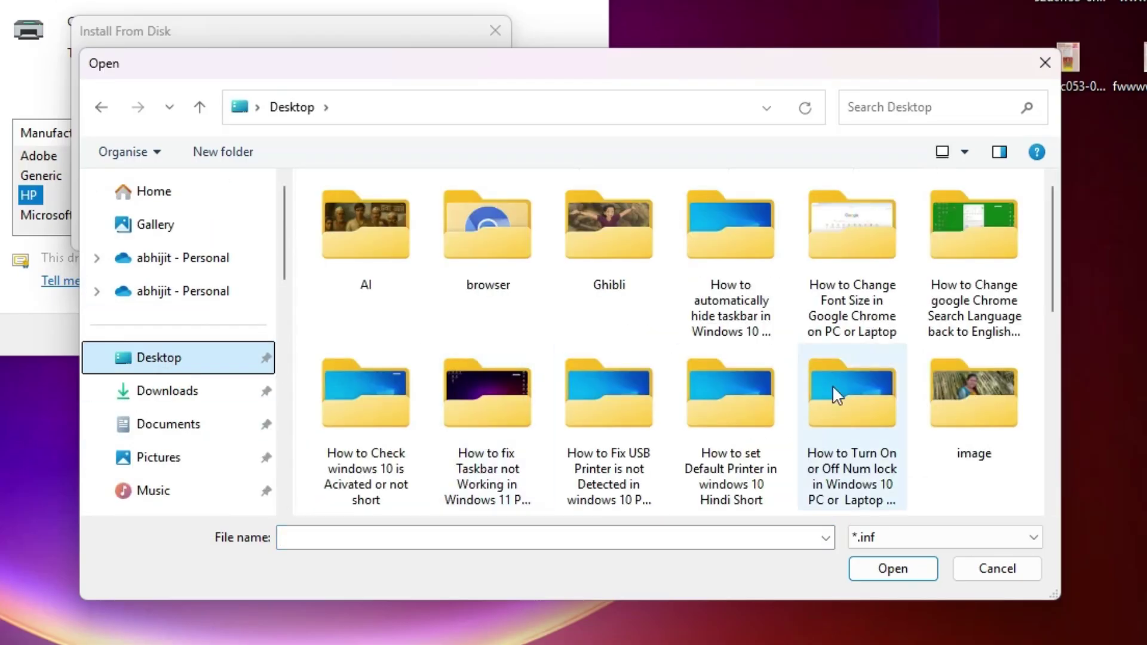
left_click(833, 396)
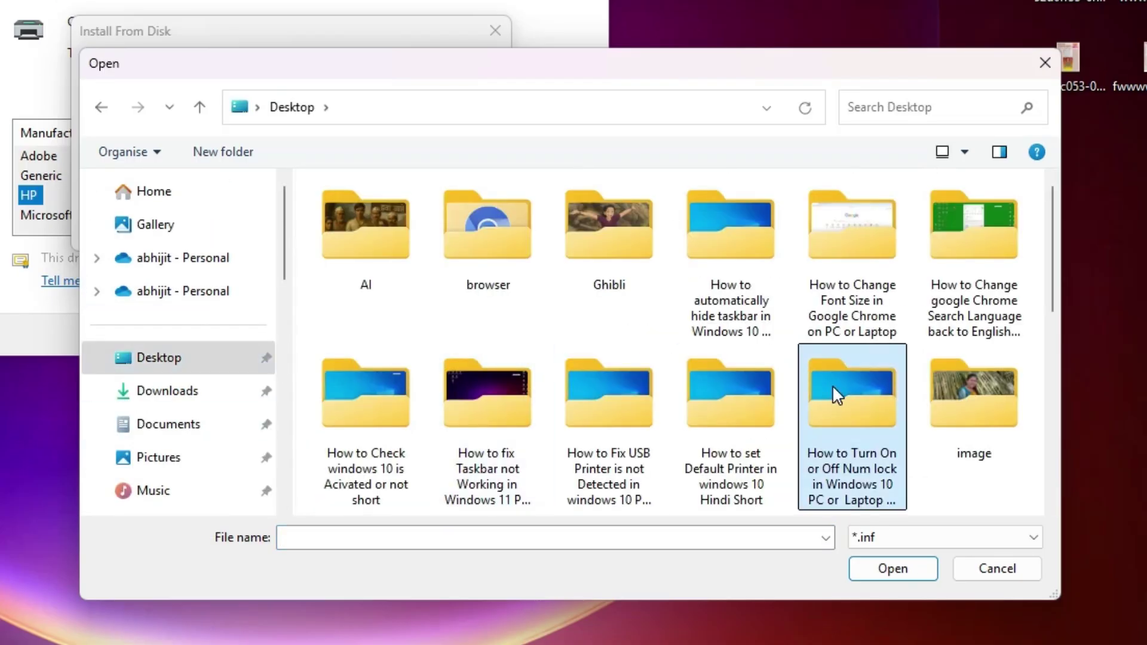
left_click(692, 249)
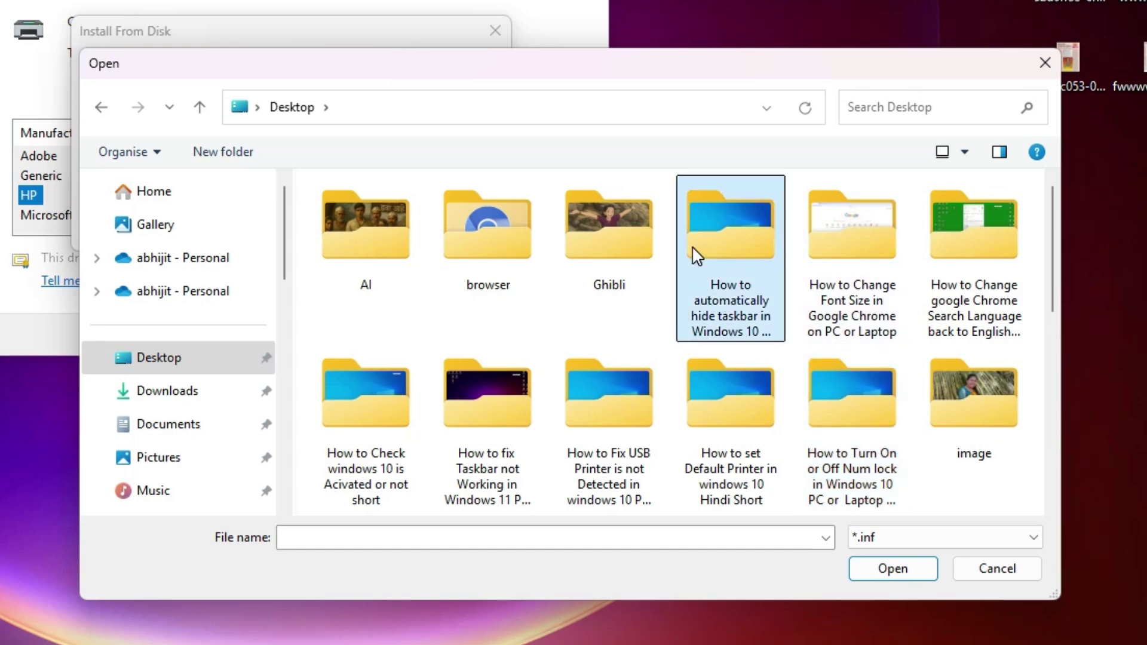
key("m")
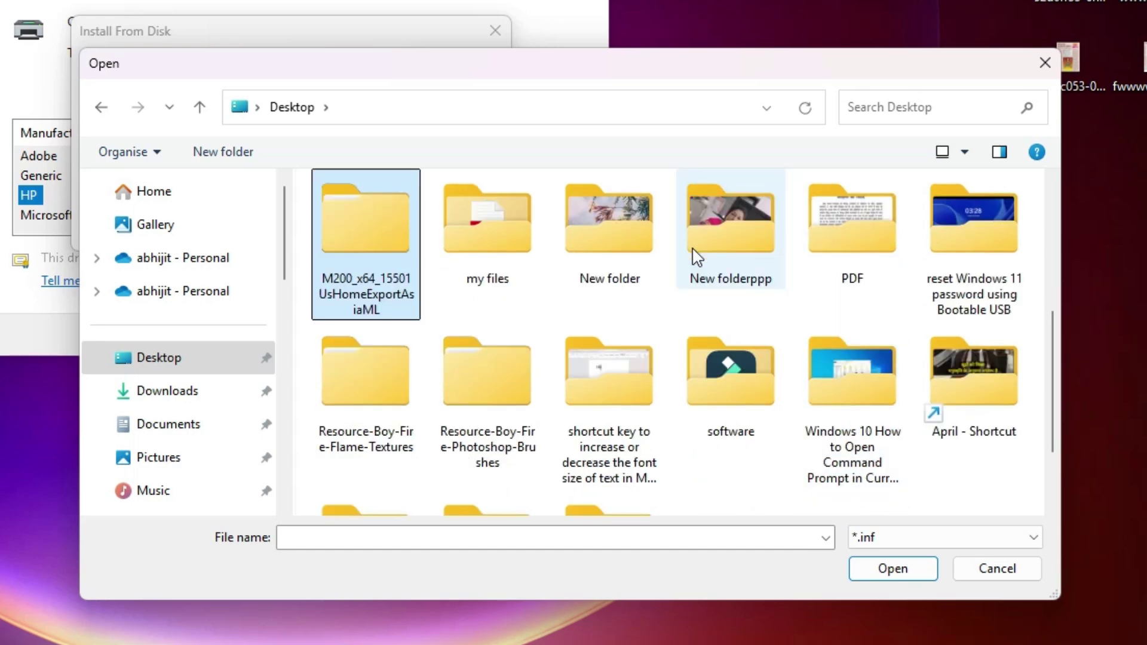
double_click(405, 234)
left_click(426, 220)
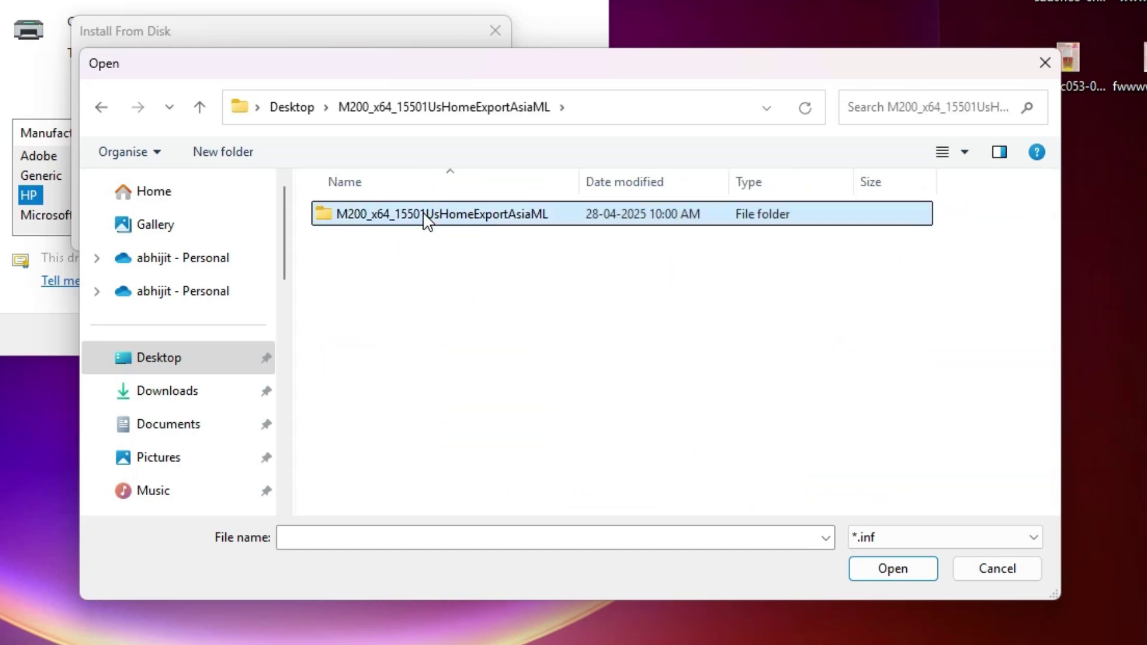
double_click(425, 220)
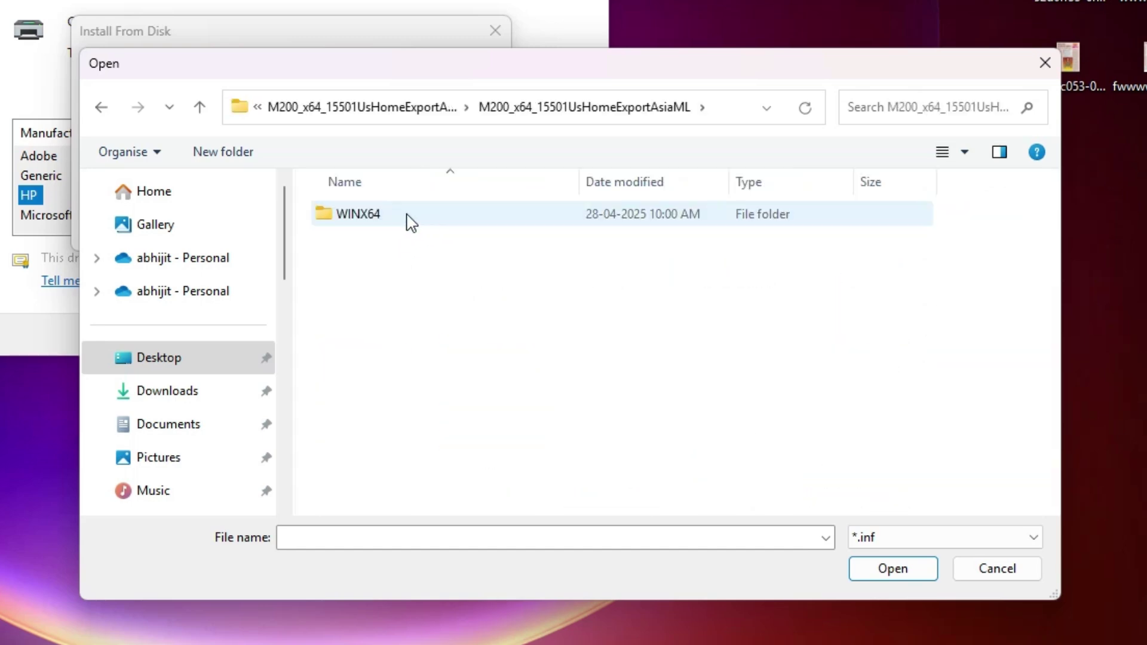
double_click(371, 216)
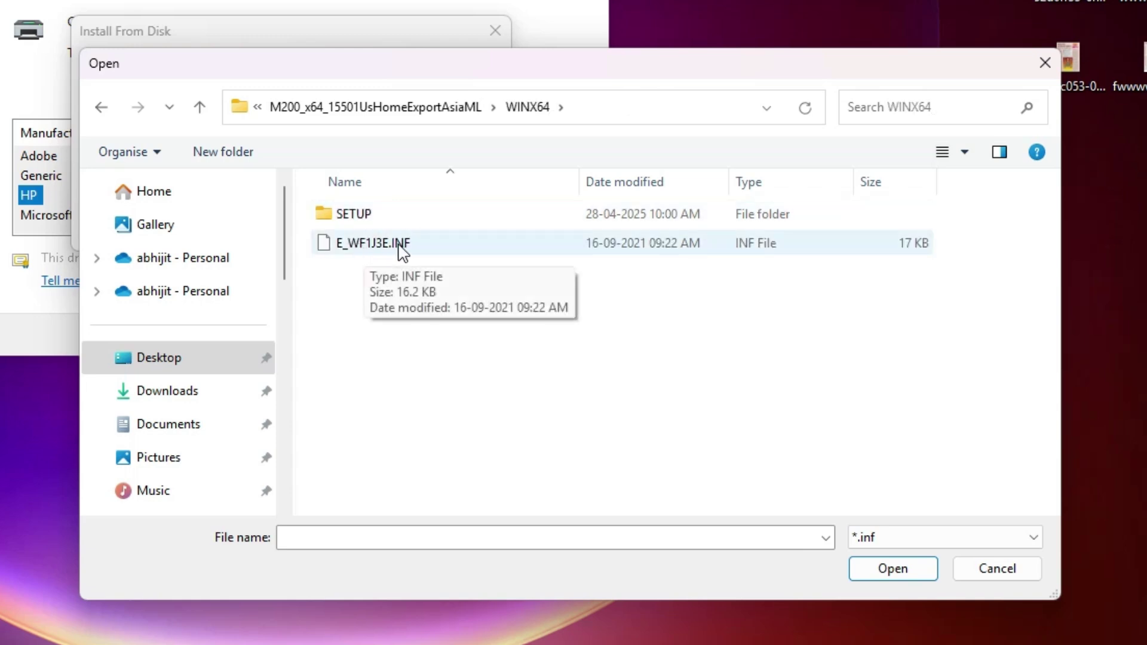
Step: Choose E_WF1J3E.INF and load the EPSON M200 Series driver from it
left_click(353, 248)
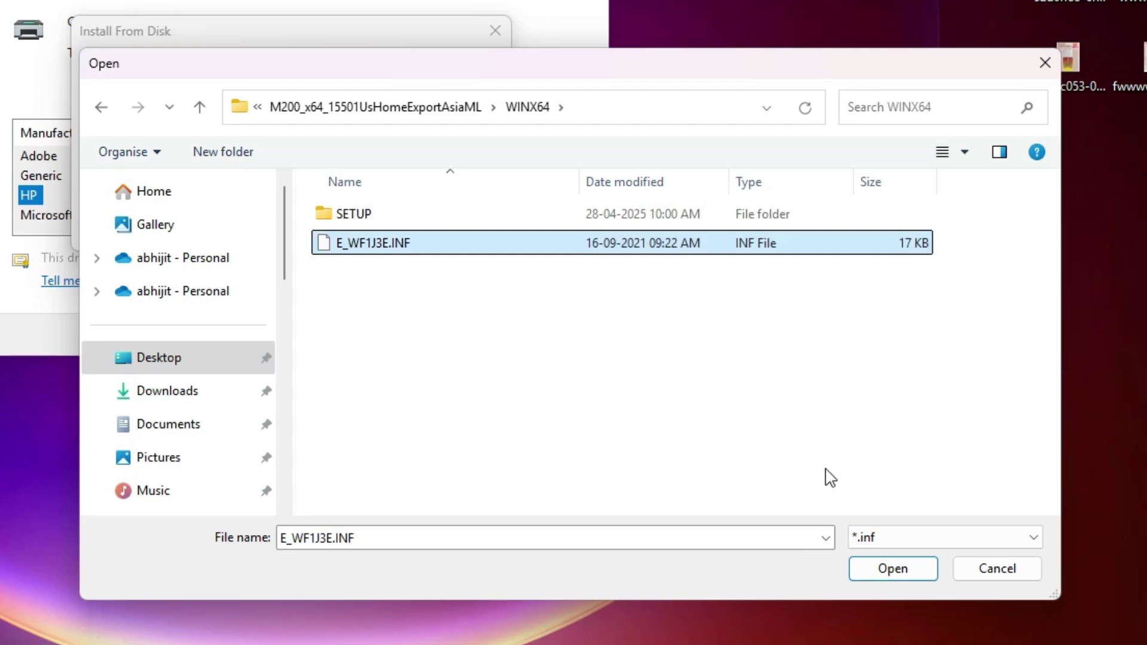
left_click(928, 574)
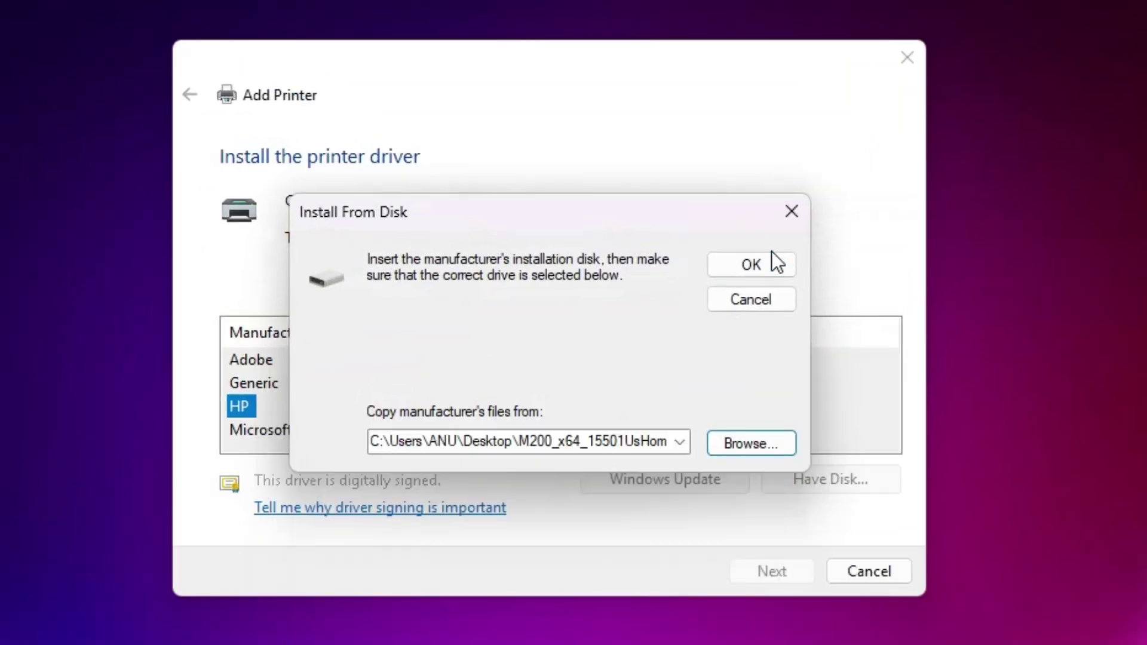
left_click(765, 257)
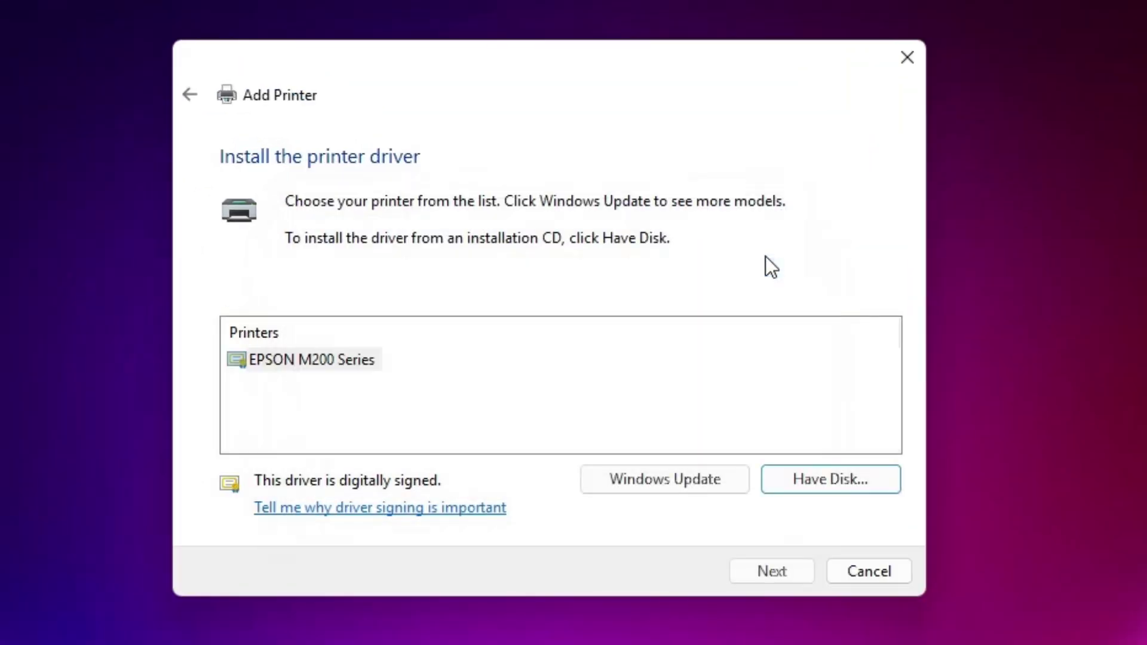
Step: Select EPSON M200 Series and shorten the printer name to EPSON M200
left_click(304, 361)
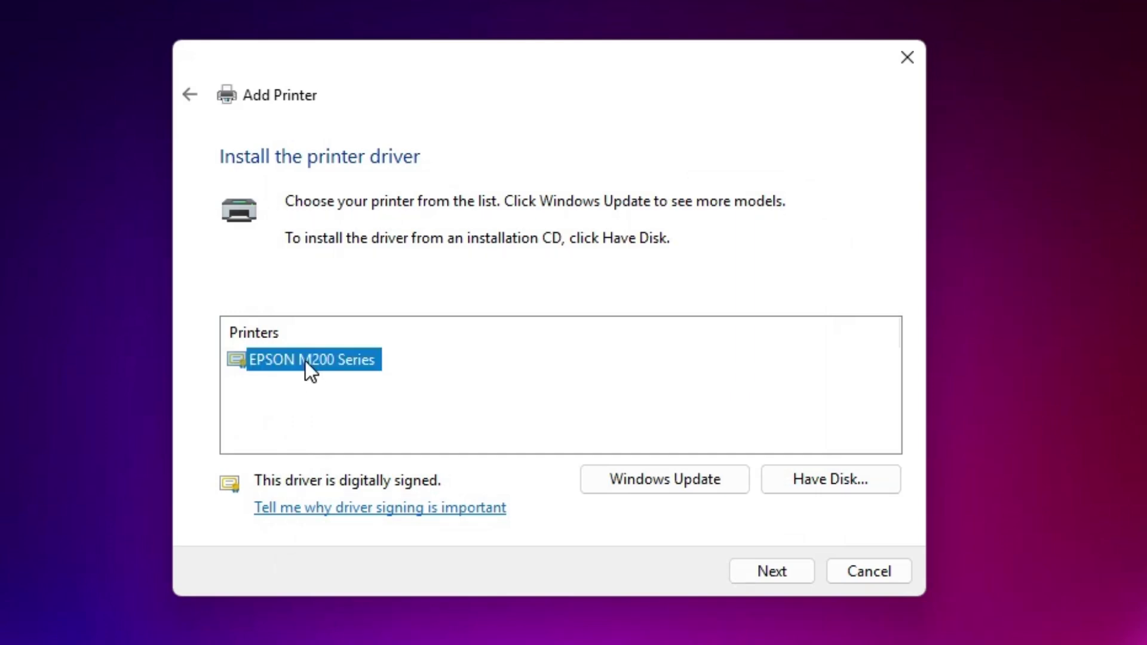
left_click(776, 573)
left_click(488, 204)
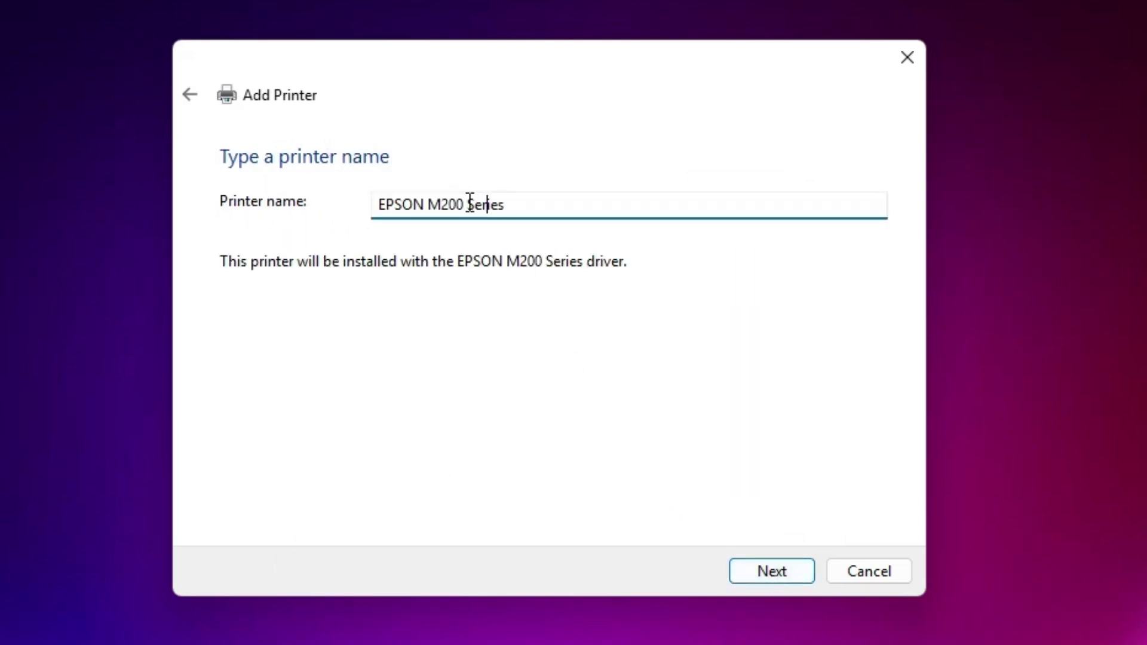
left_click_drag(470, 203, 597, 228)
key("BackSpace")
Step: Install the printer without sharing and finish the wizard
left_click(776, 572)
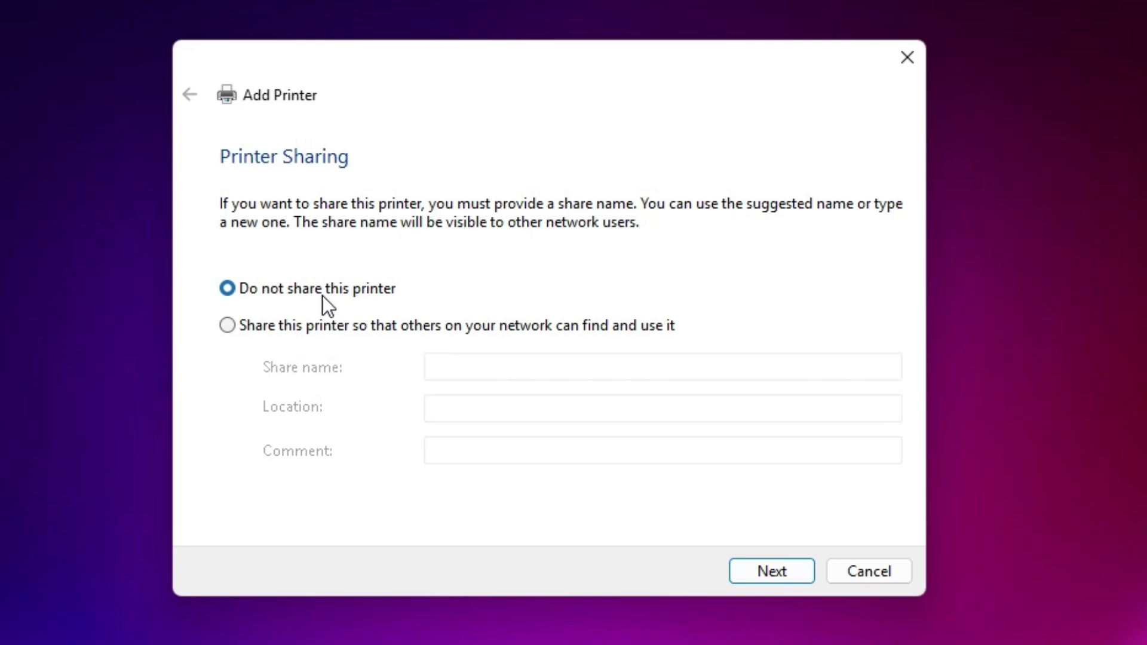
left_click(795, 564)
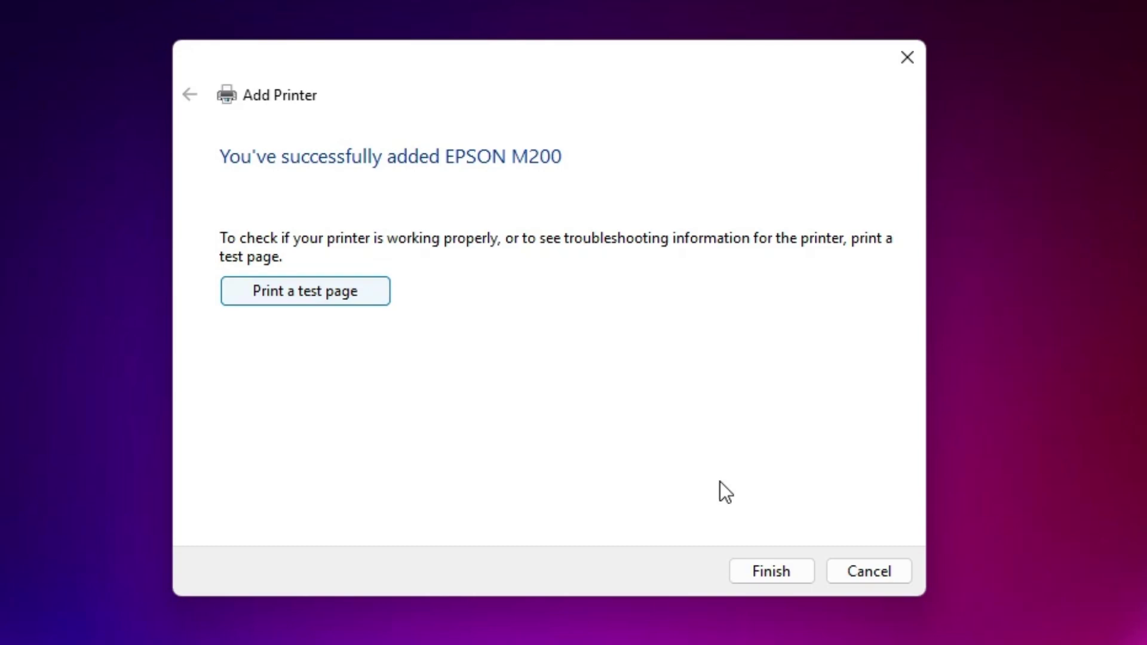
left_click(765, 573)
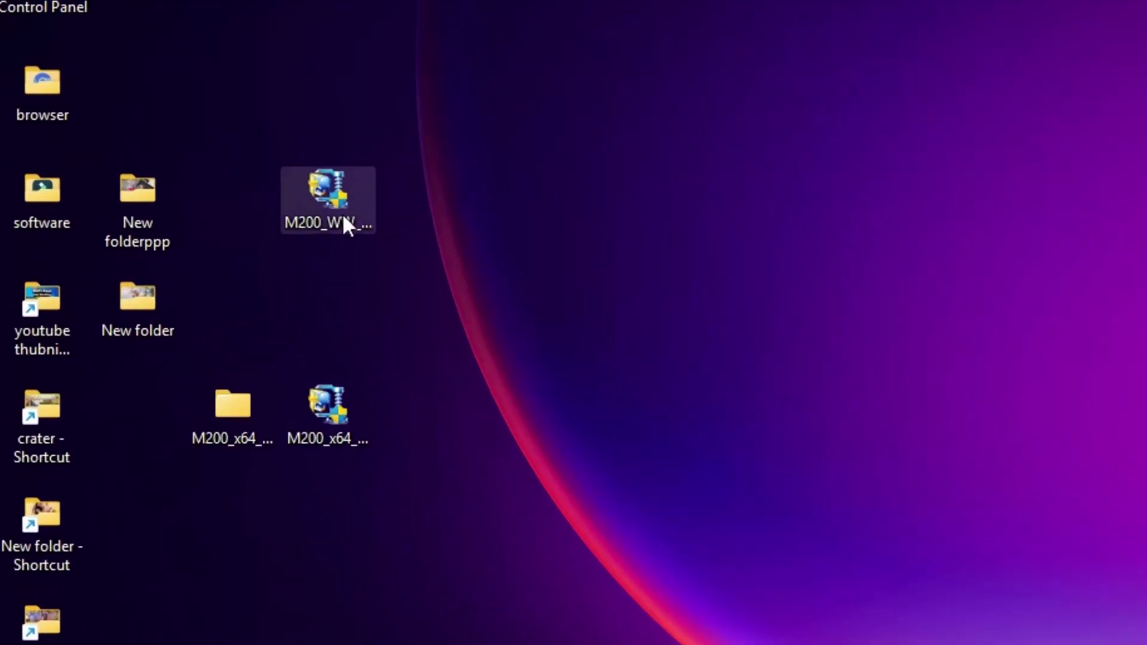
Step: Run the M200_WW_WIN_3793_42_S installer, accept the licence terms, and install EPSON Scan
left_click(344, 191)
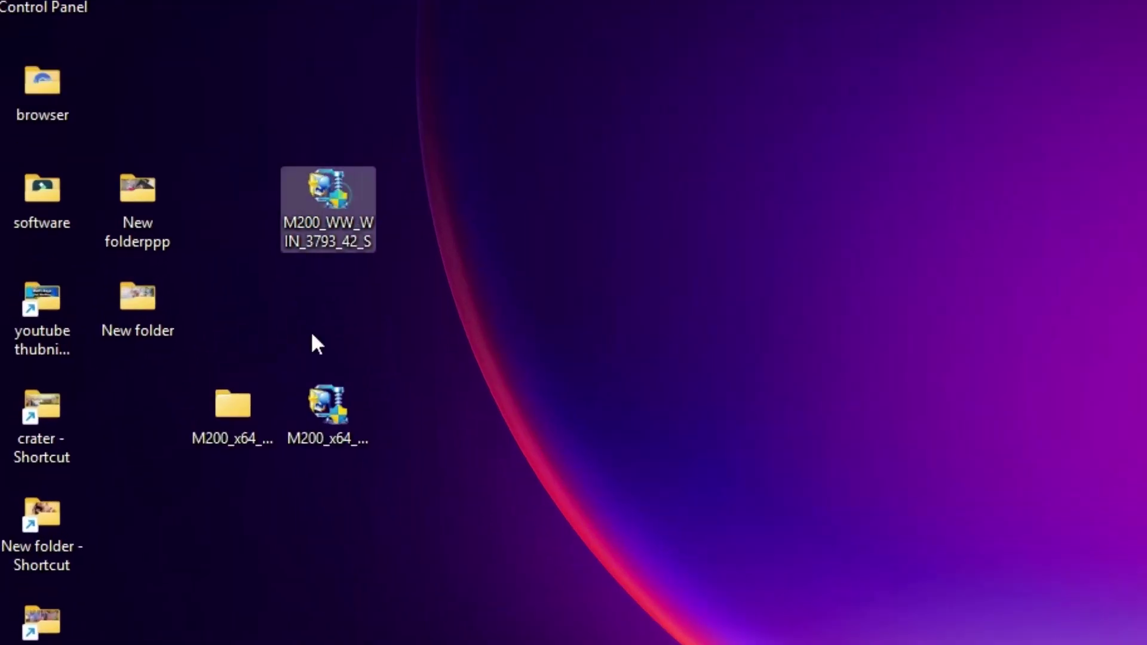
double_click(339, 210)
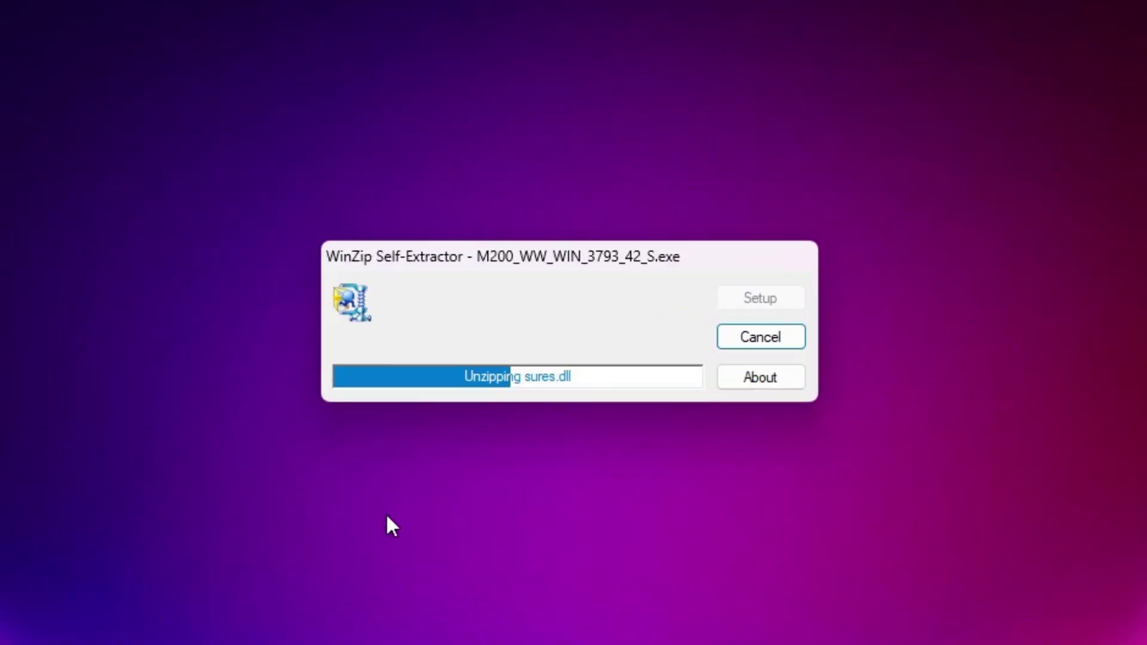
left_click(794, 443)
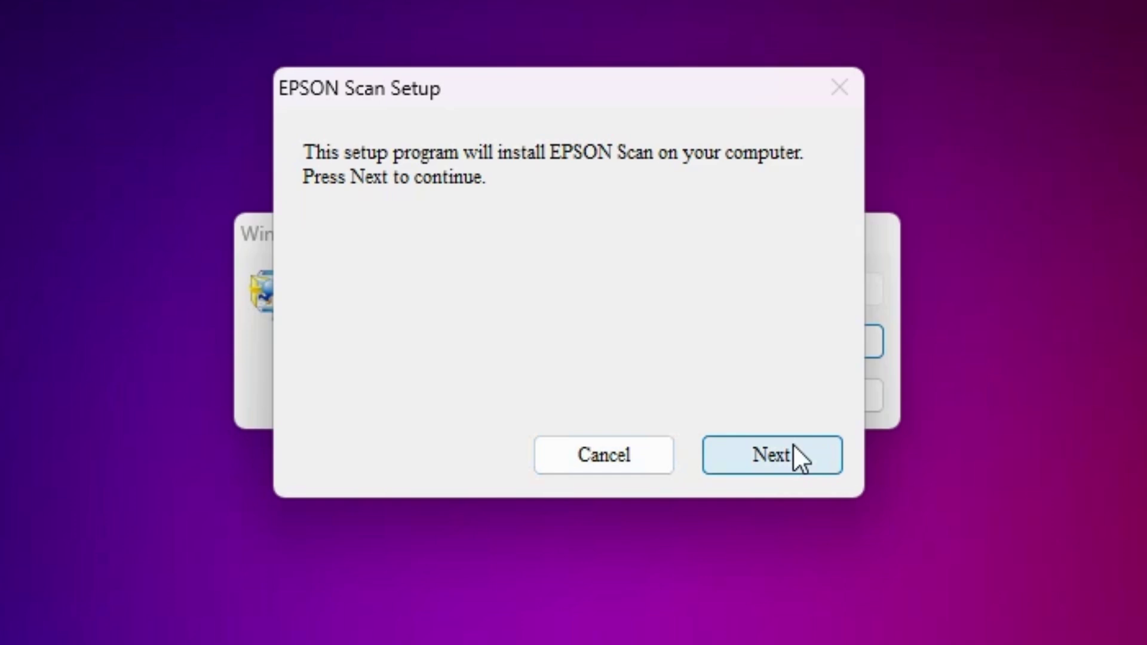
left_click(303, 469)
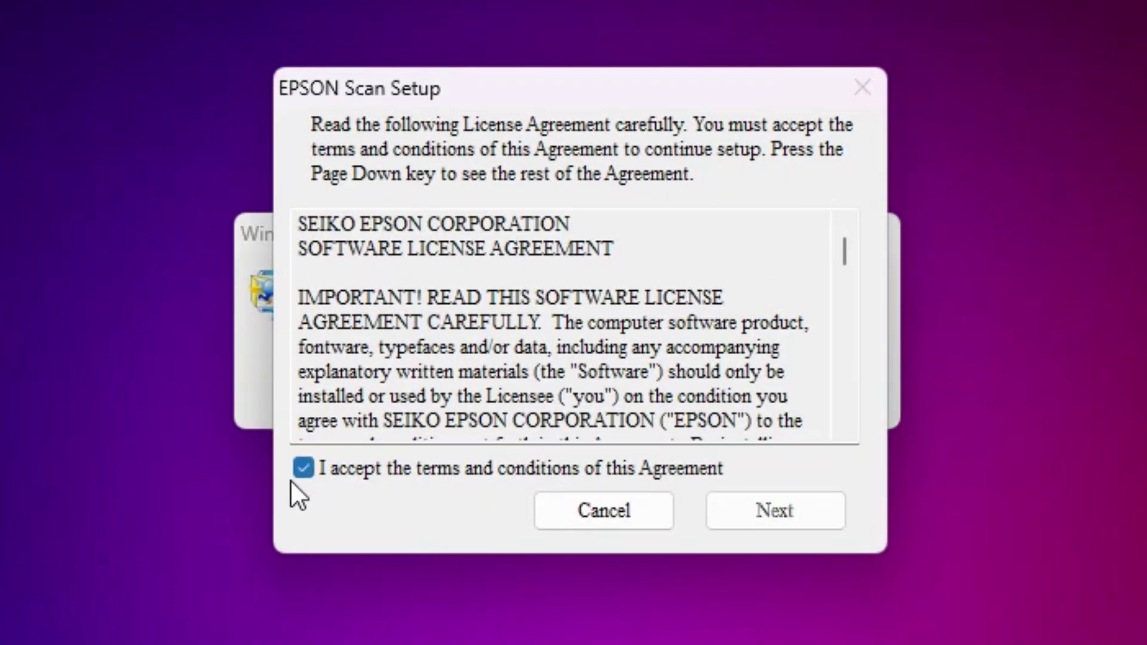
left_click(809, 524)
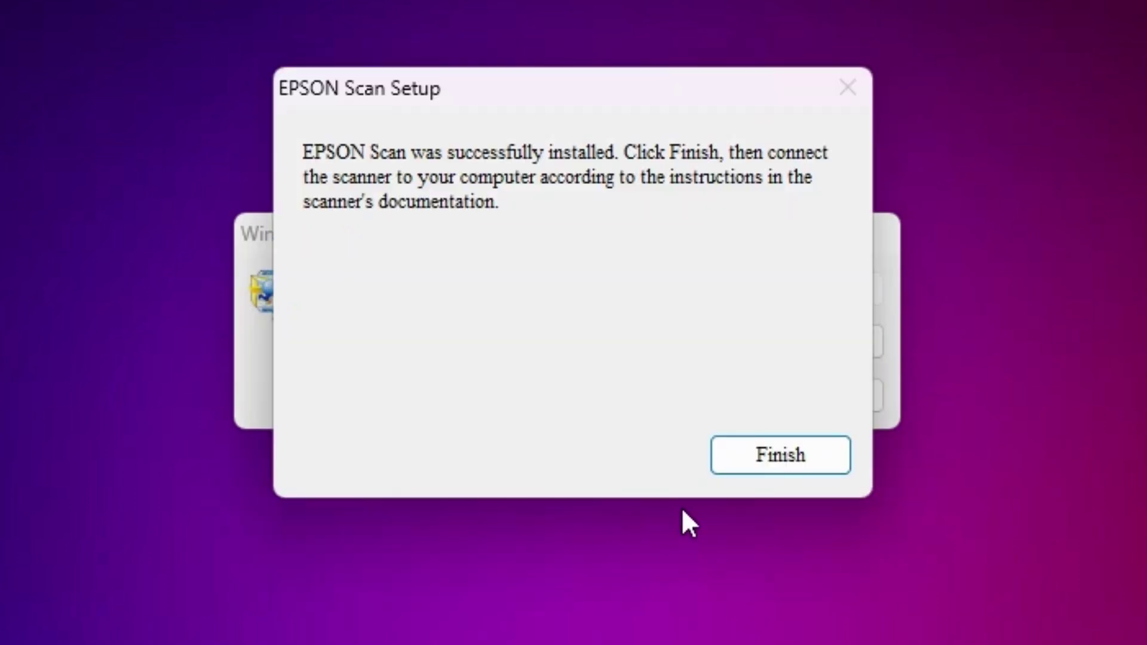
left_click(772, 444)
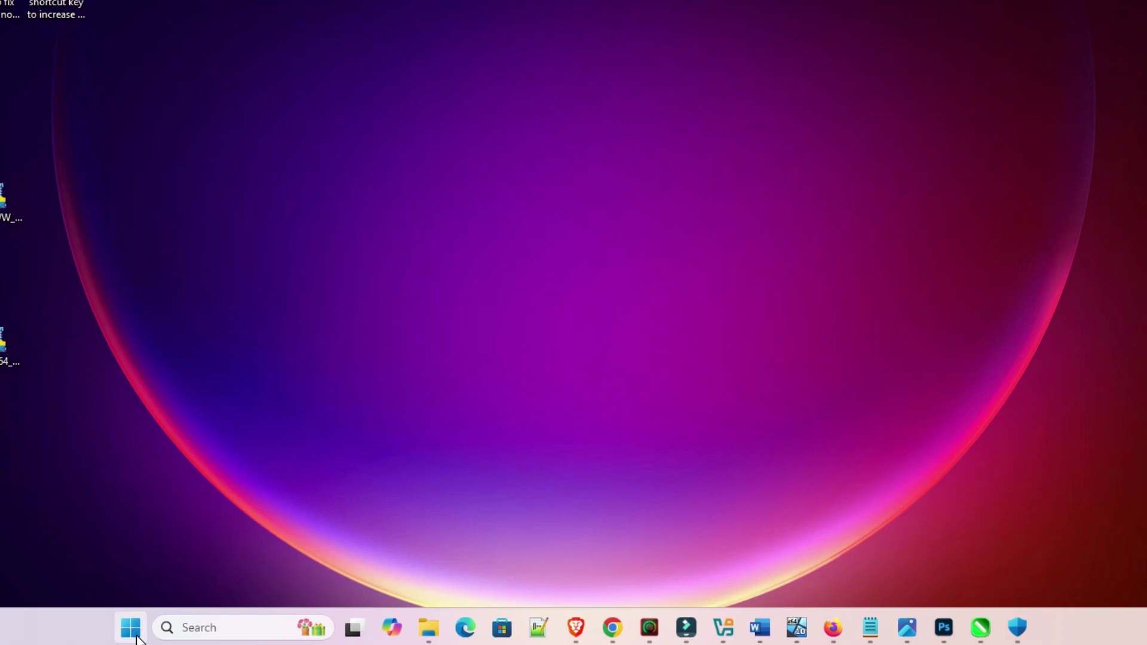
Step: Search Start for 'pr' and open Printers & scanners to check for EPSON M200
left_click(131, 628)
type("pr")
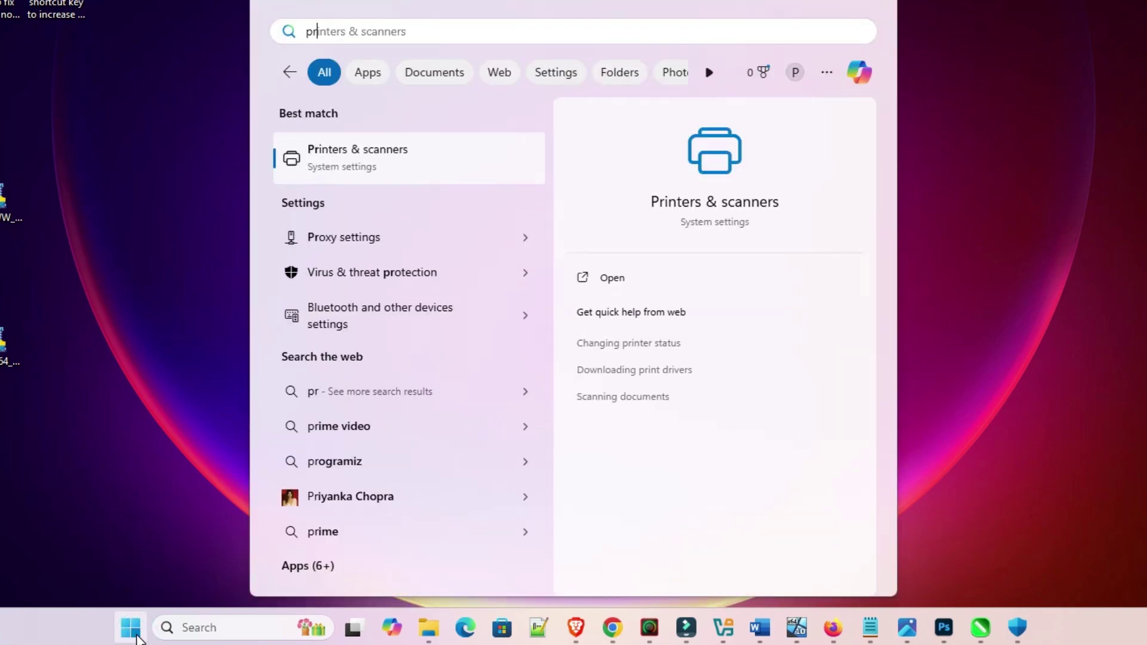
left_click(358, 166)
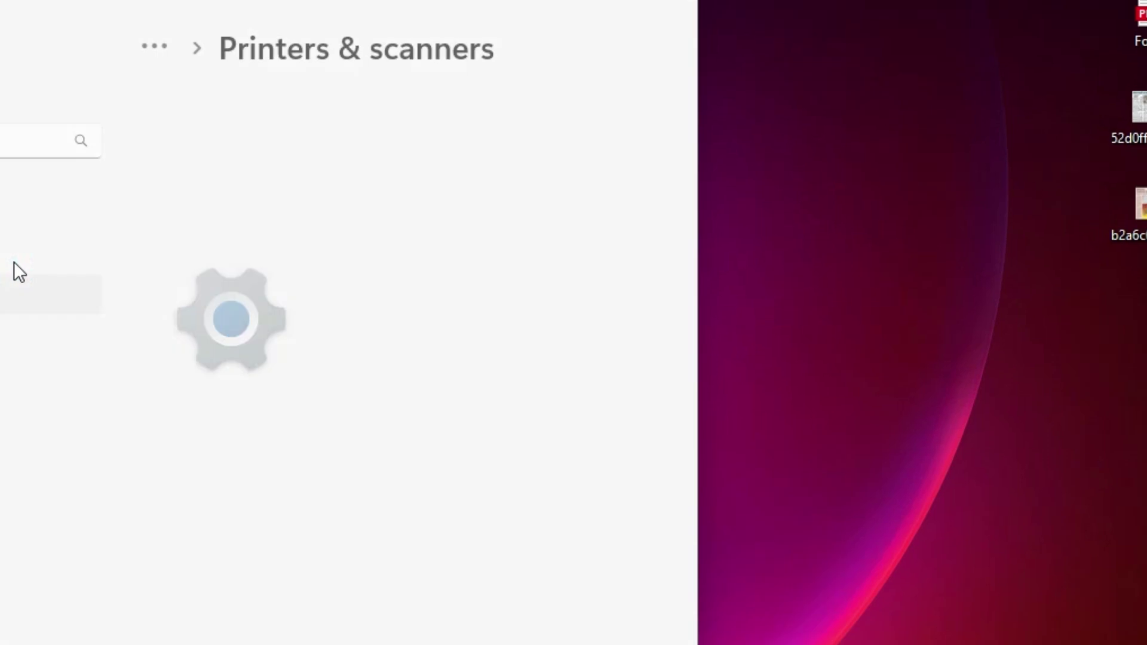